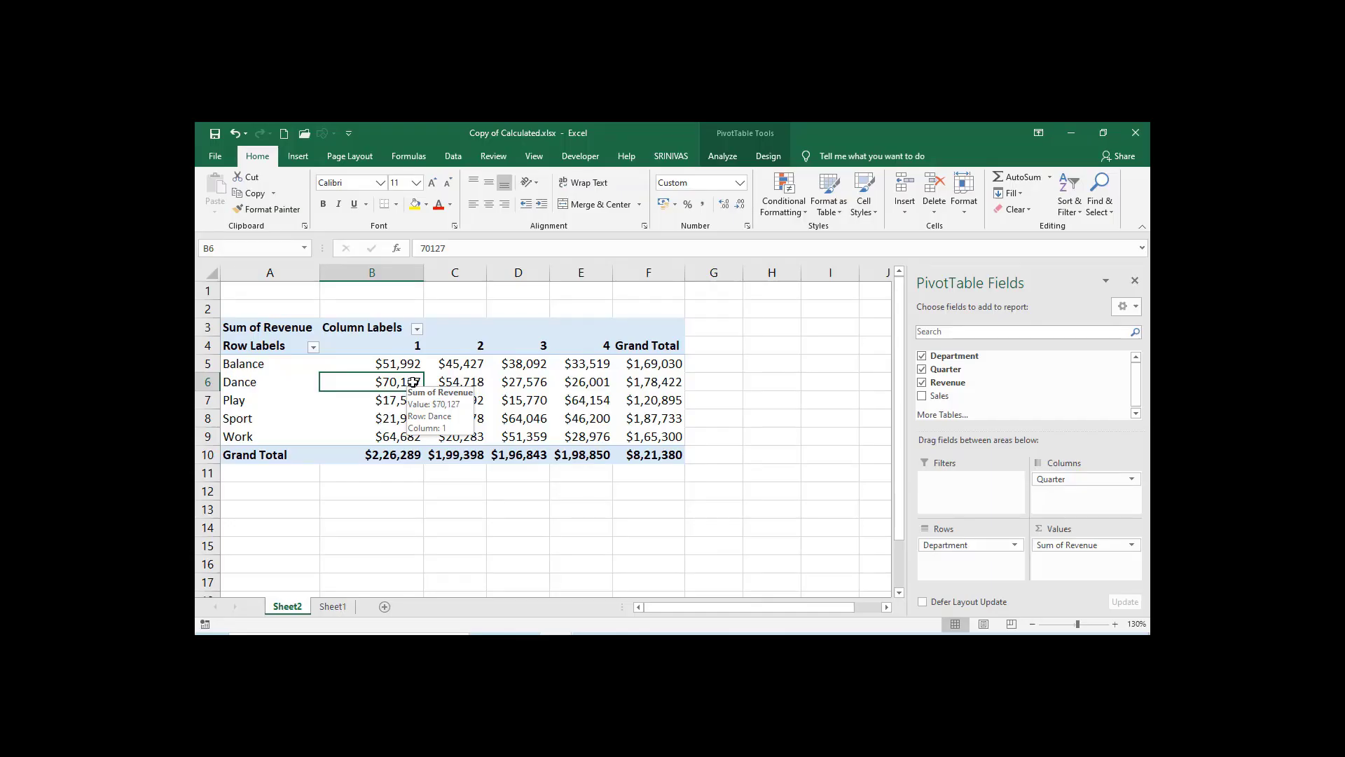
Step: Review the Dance, Play and Balance quarterly revenue cells, then bring up the PivotTable Analyze tab
{"action": "left_click", "coordinate": [511, 377]}
{"action": "left_click", "coordinate": [603, 392]}
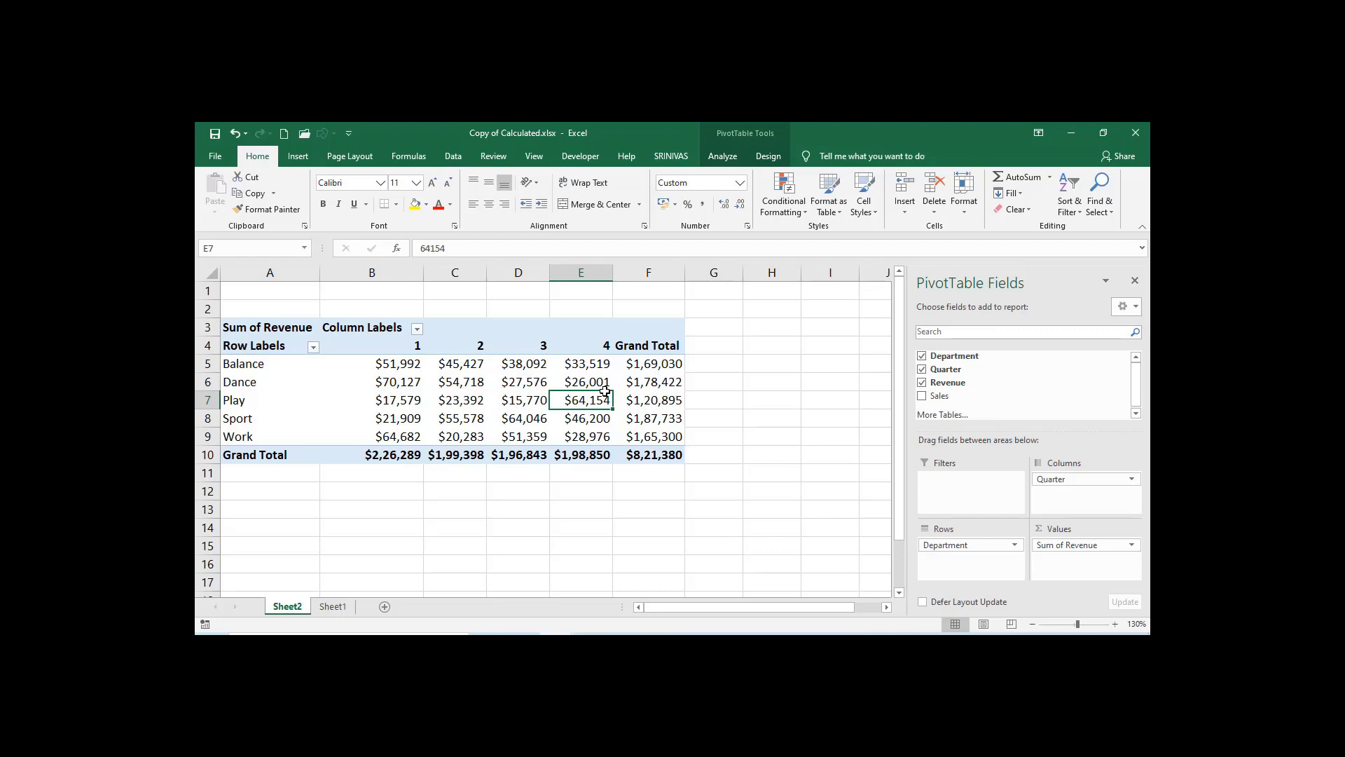
{"action": "left_click", "coordinate": [455, 380]}
{"action": "left_click", "coordinate": [406, 364]}
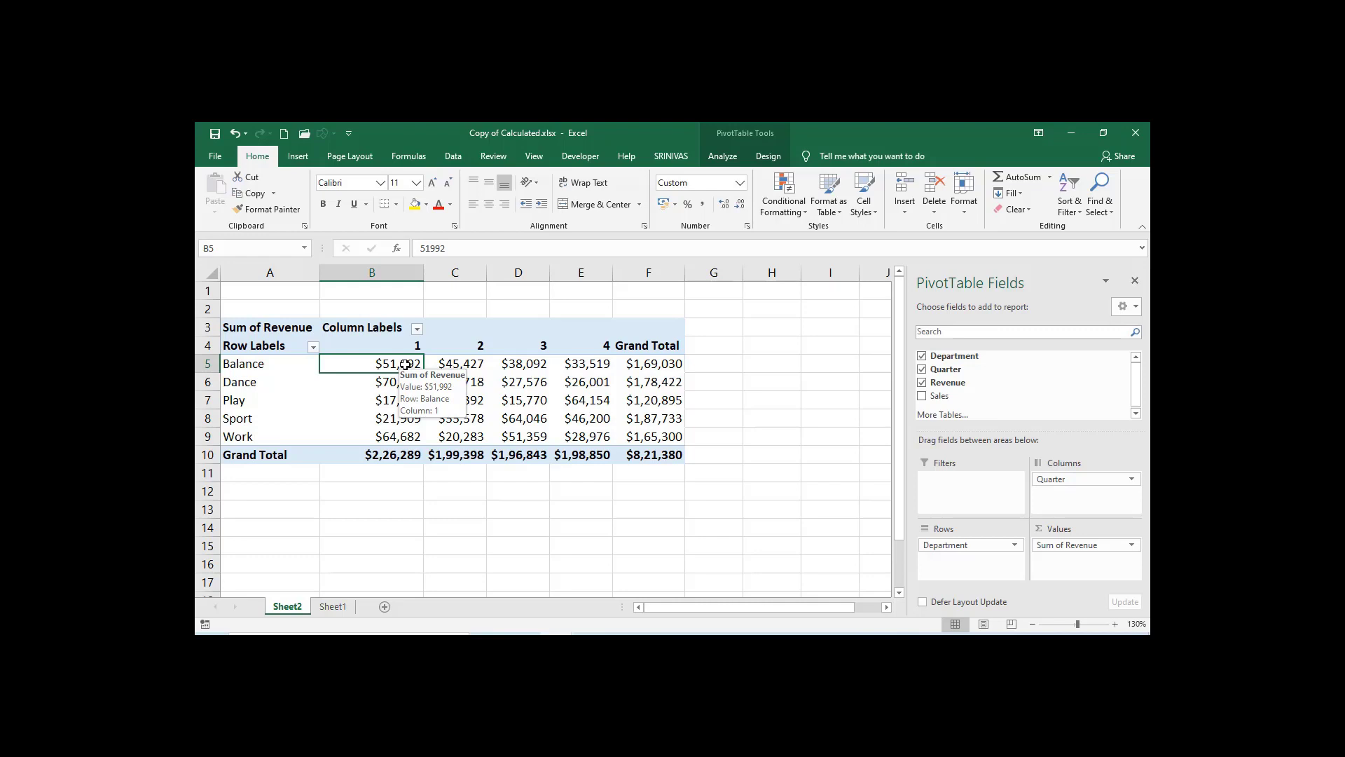
{"action": "left_click", "coordinate": [510, 388]}
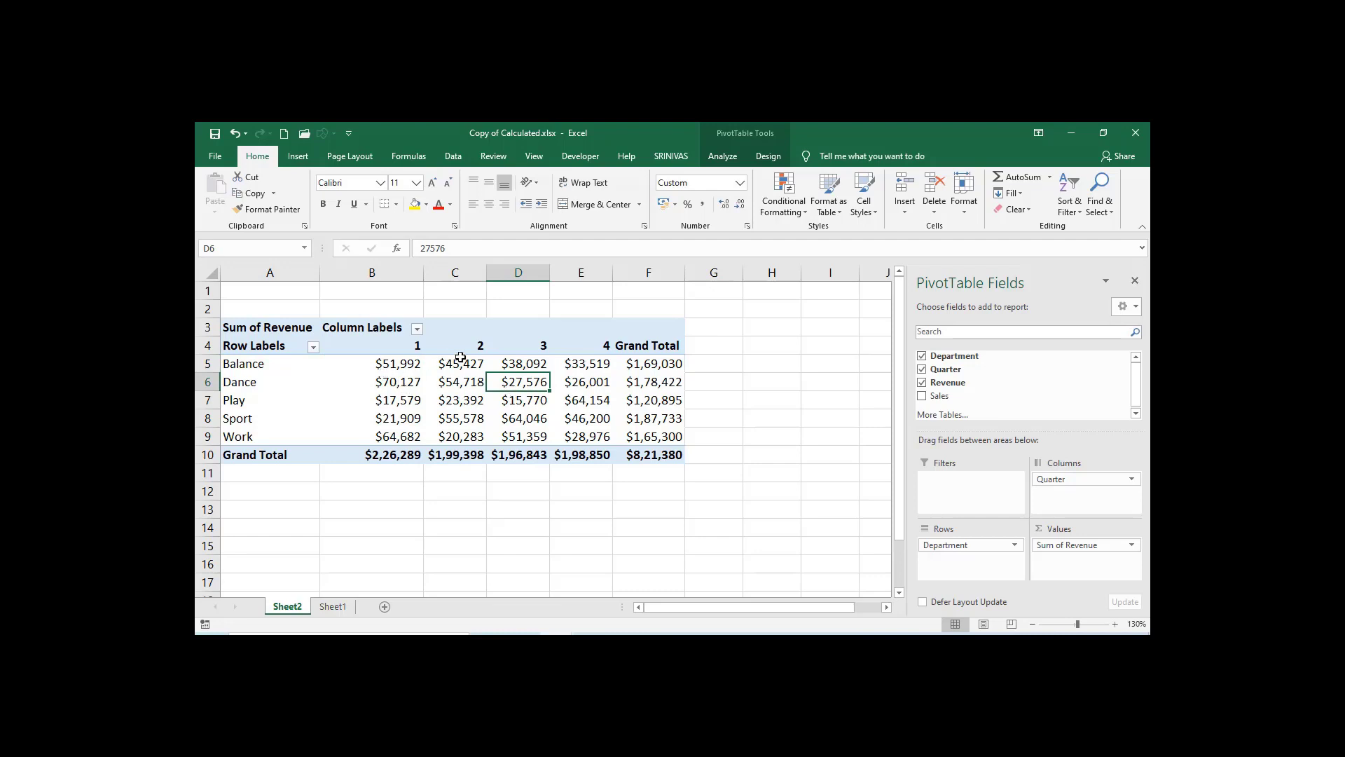
{"action": "left_click", "coordinate": [390, 398]}
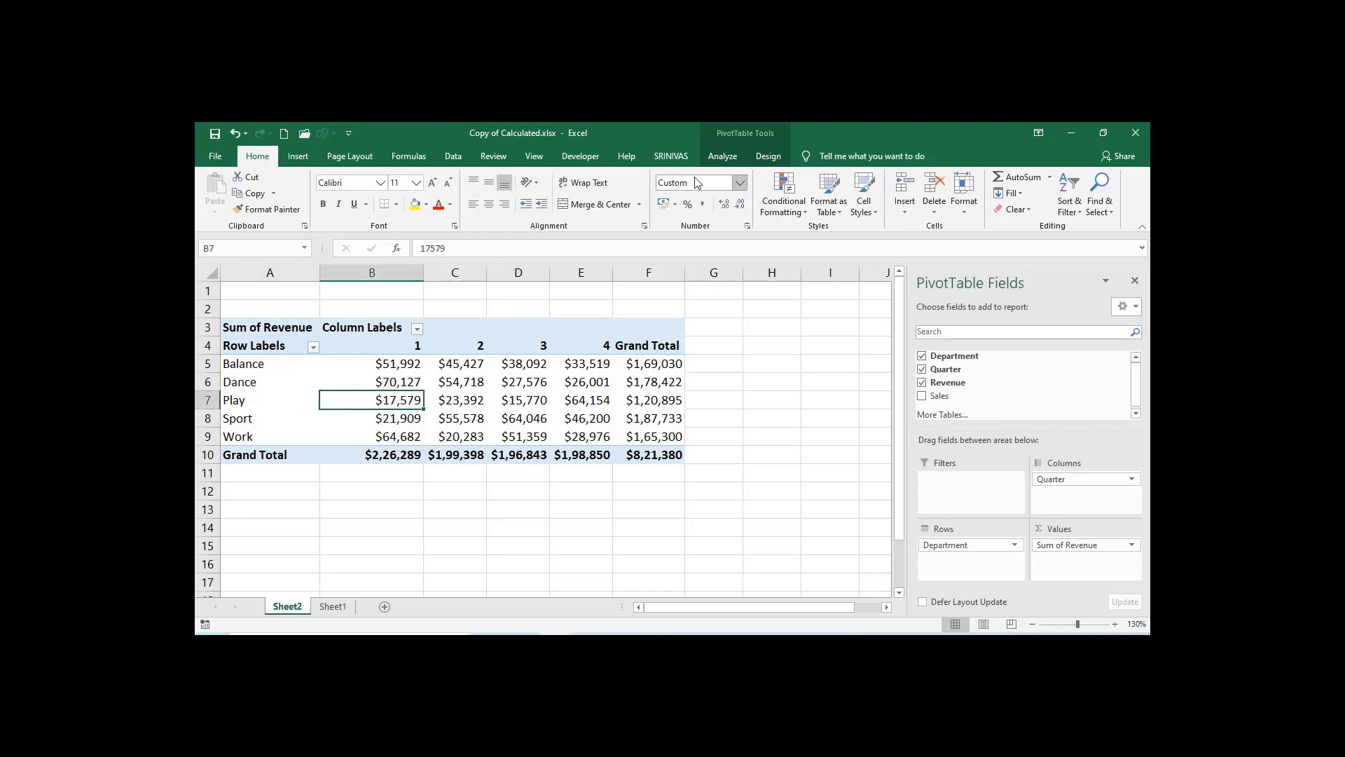
{"action": "left_click", "coordinate": [728, 159]}
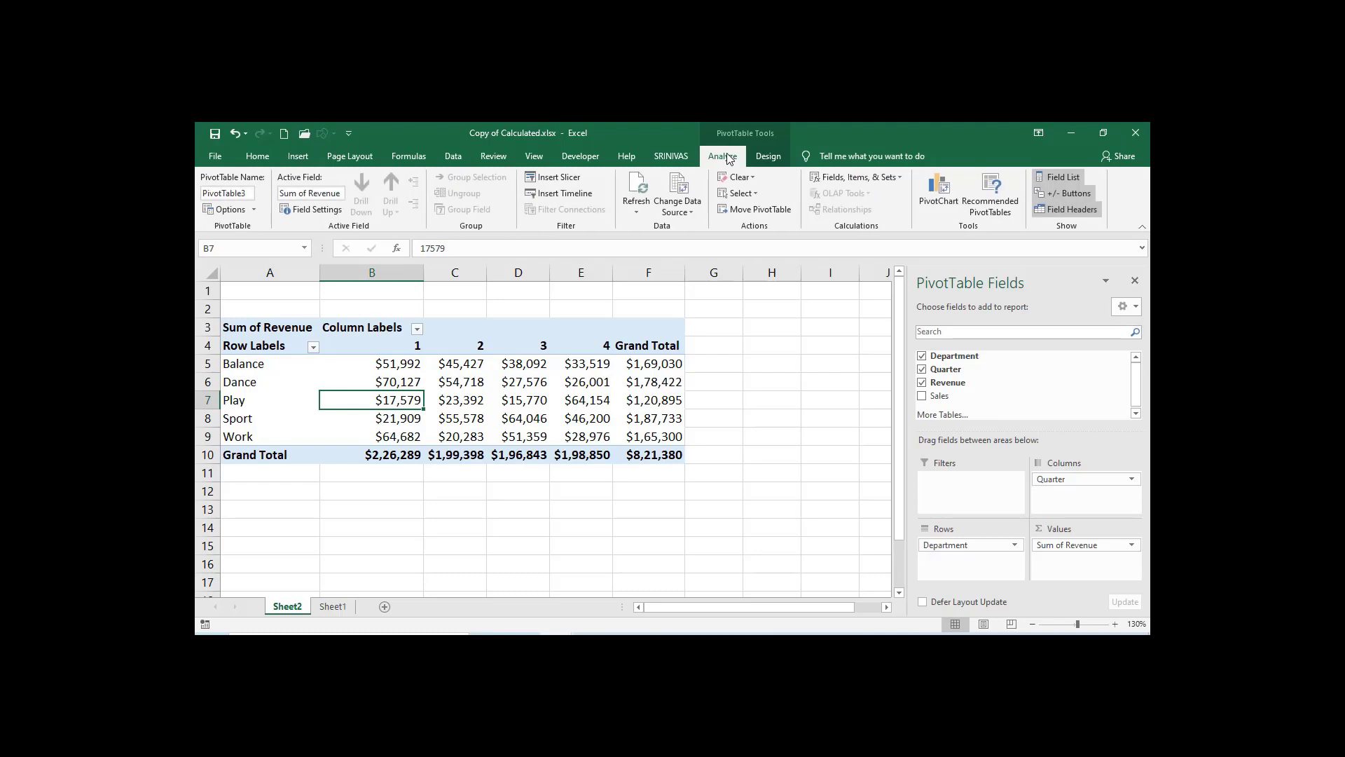
Step: From cell C8, open Insert Calculated Field via Fields, Items, & Sets and reposition the dialog
{"action": "key", "text": "Down"}
{"action": "key", "text": "Right"}
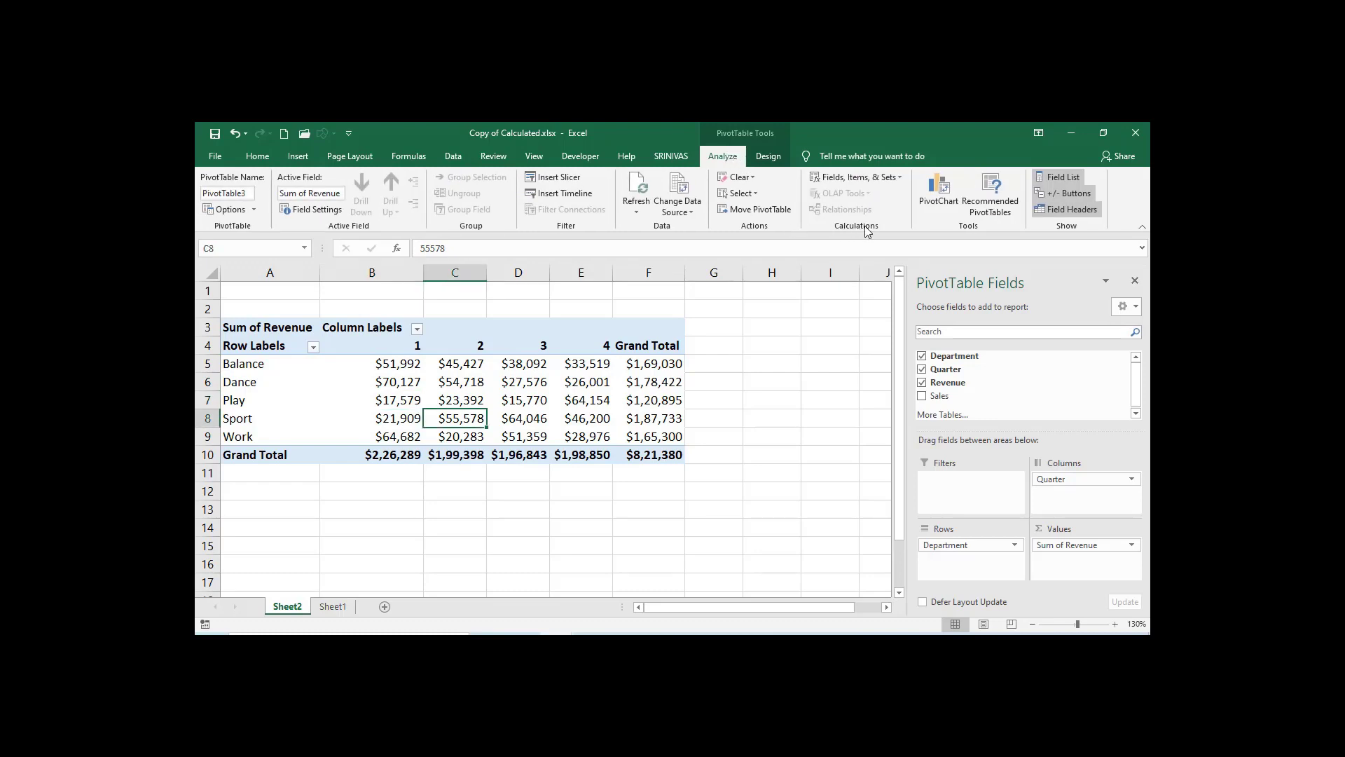
{"action": "left_click", "coordinate": [865, 185]}
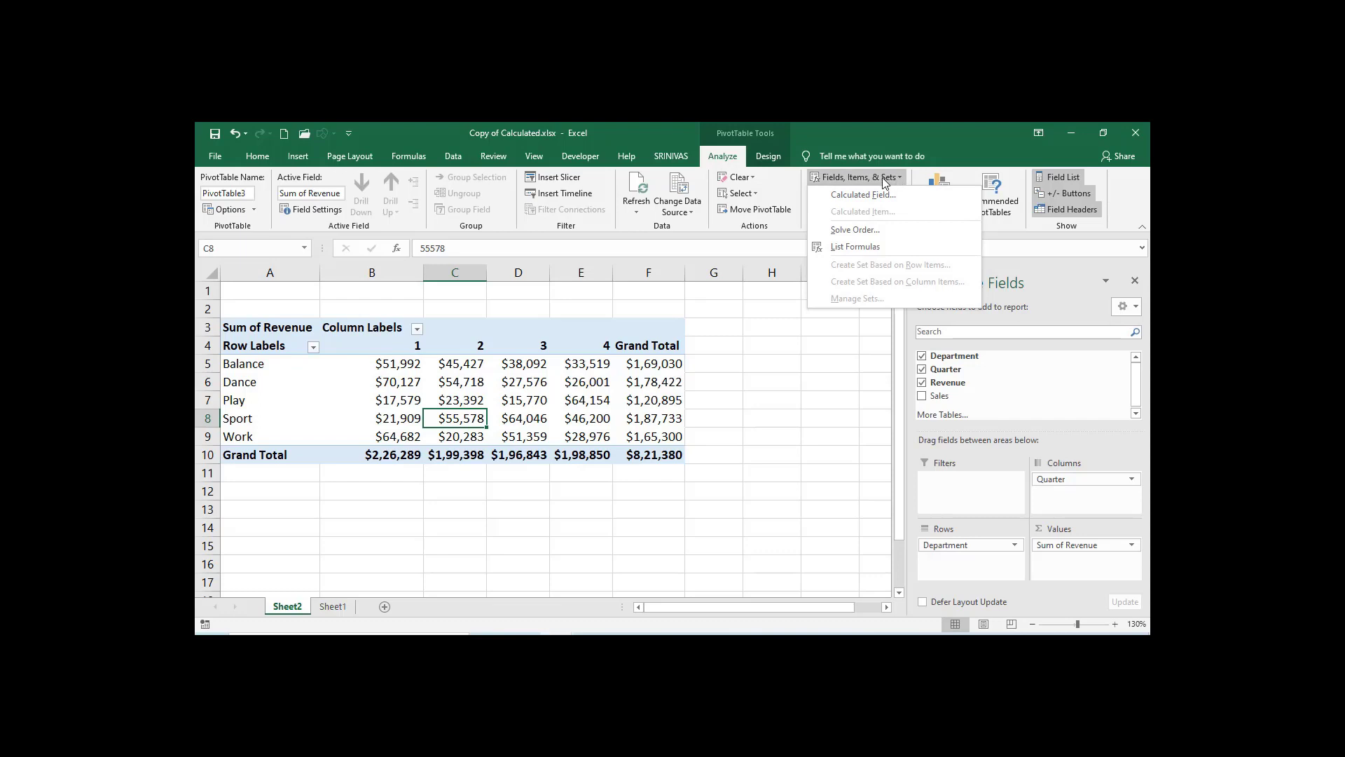
{"action": "left_click", "coordinate": [847, 201]}
{"action": "left_click_drag", "start_coordinate": [601, 313], "coordinate": [557, 311]}
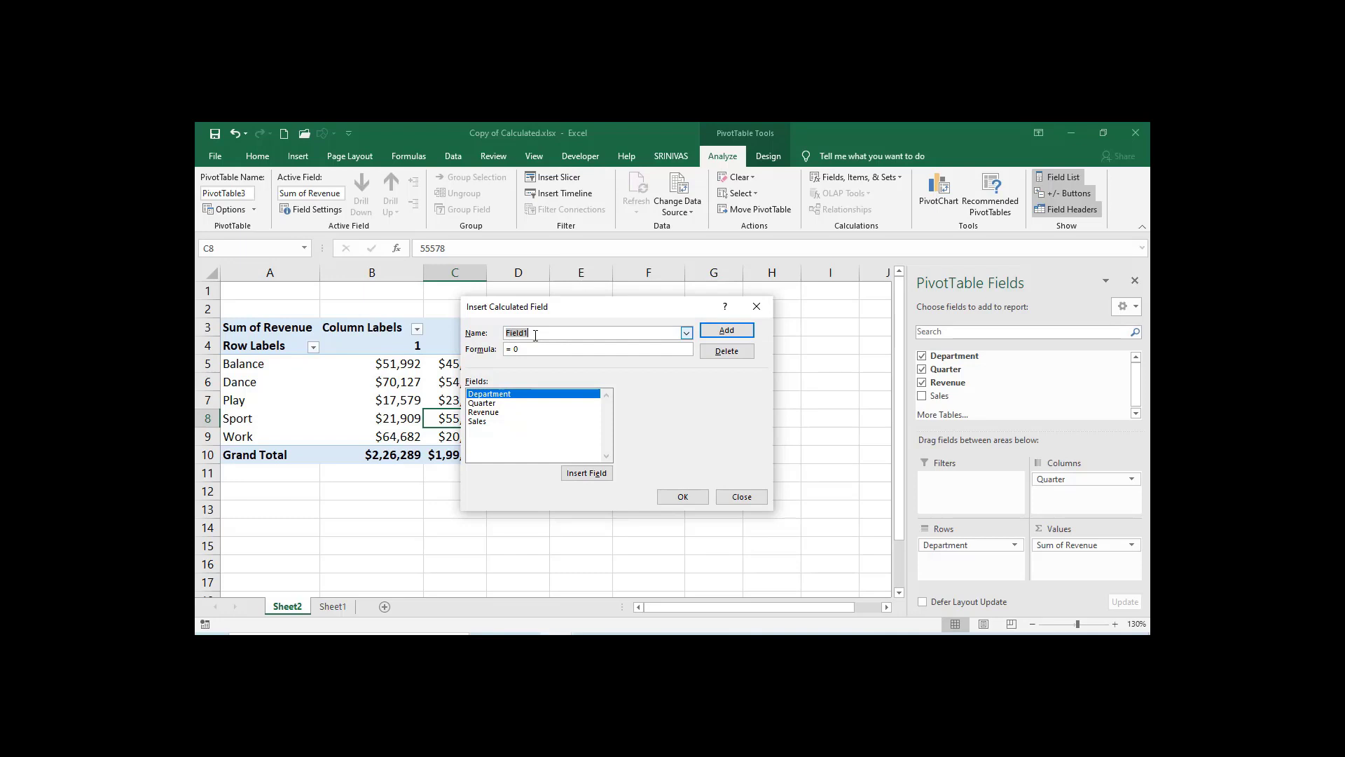
Step: Create the calculated field AvgSales with formula = Revenue/ Sales and add it to the pivot
{"action": "type", "text": "AvgSales"}
{"action": "key", "text": "BackSpace"}
{"action": "key", "text": "BackSpace"}
{"action": "key", "text": "BackSpace"}
{"action": "left_click", "coordinate": [485, 413]}
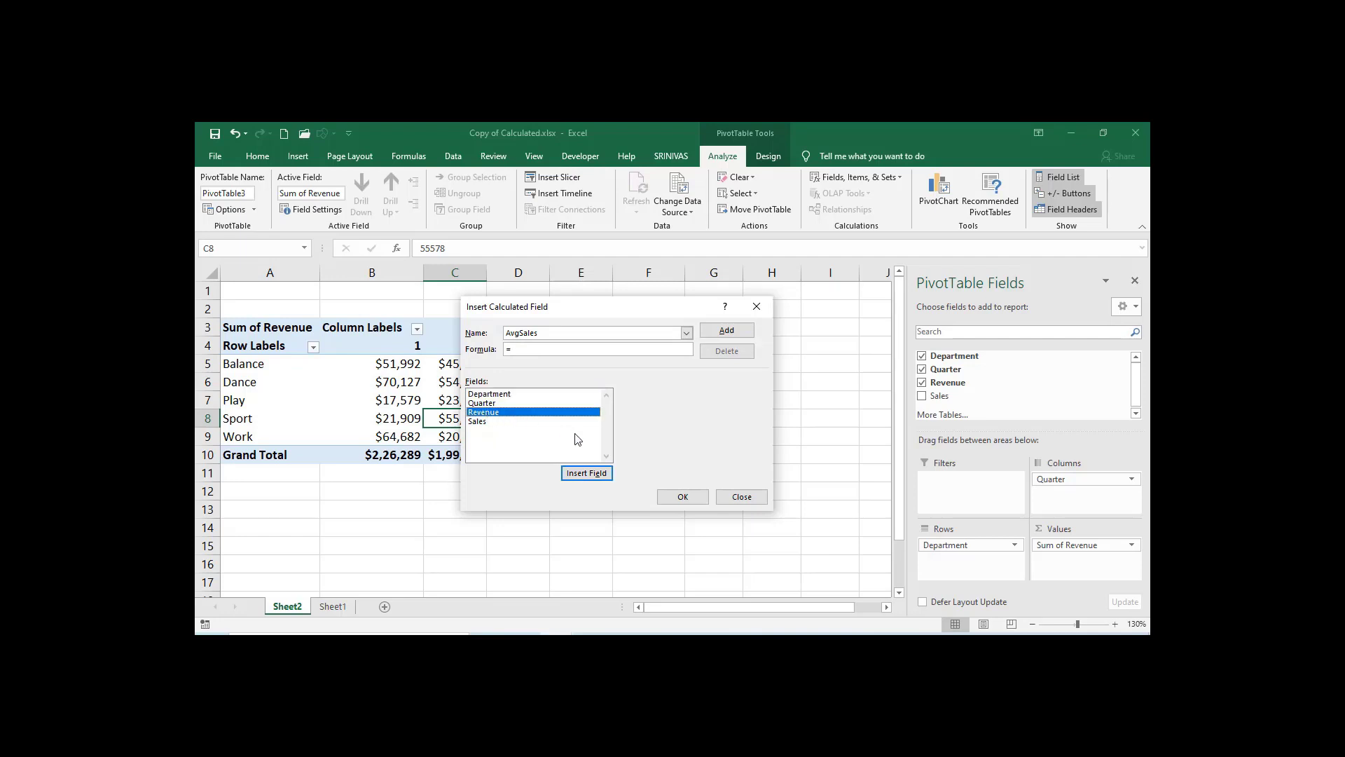
{"action": "left_click", "coordinate": [578, 474]}
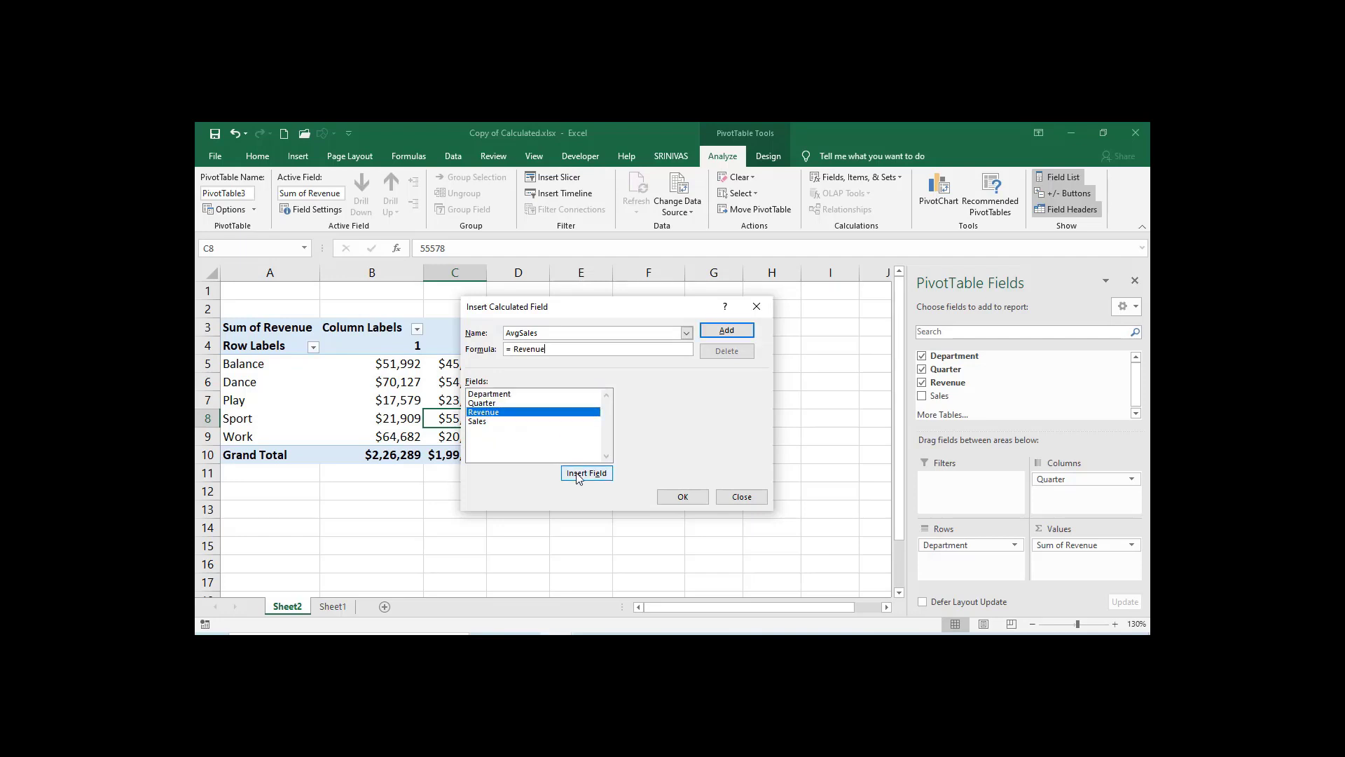
{"action": "left_click", "coordinate": [483, 421]}
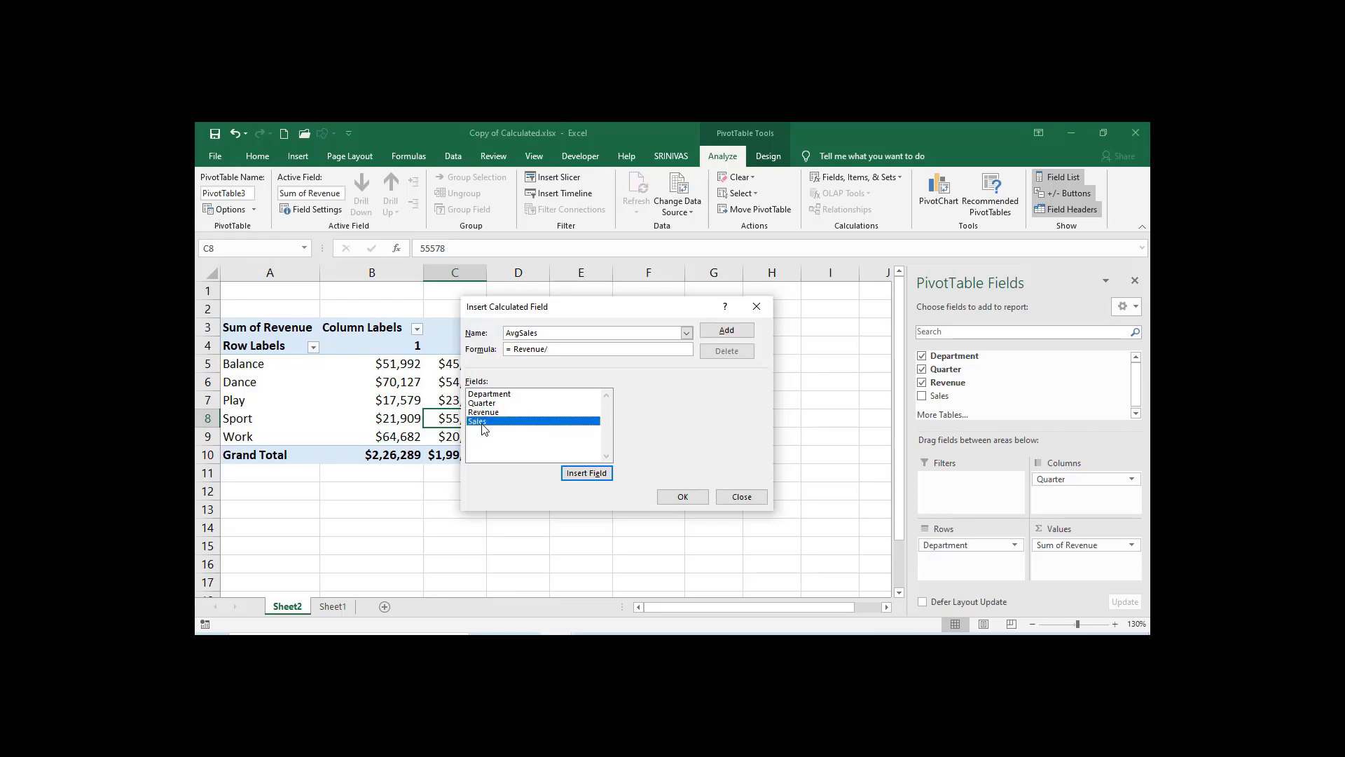
{"action": "left_click", "coordinate": [580, 474]}
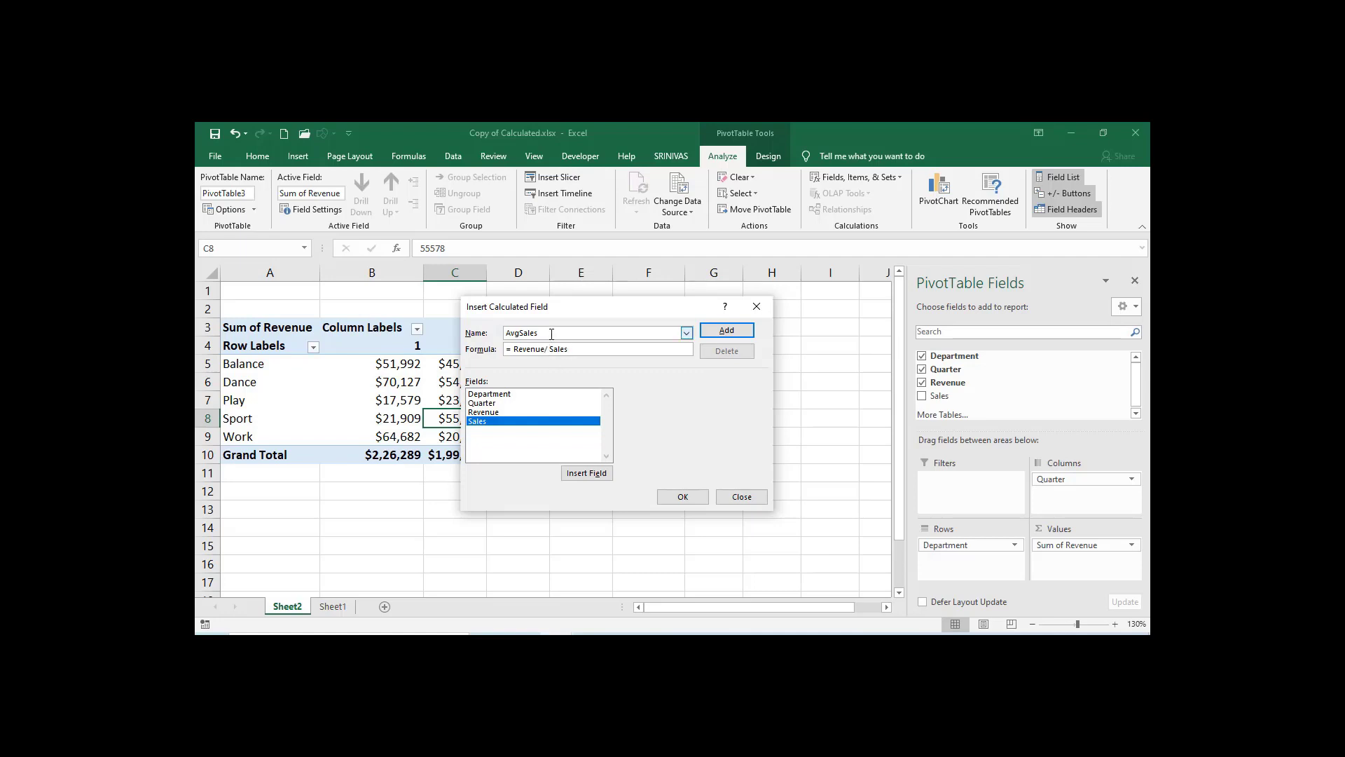
{"action": "left_click", "coordinate": [727, 331]}
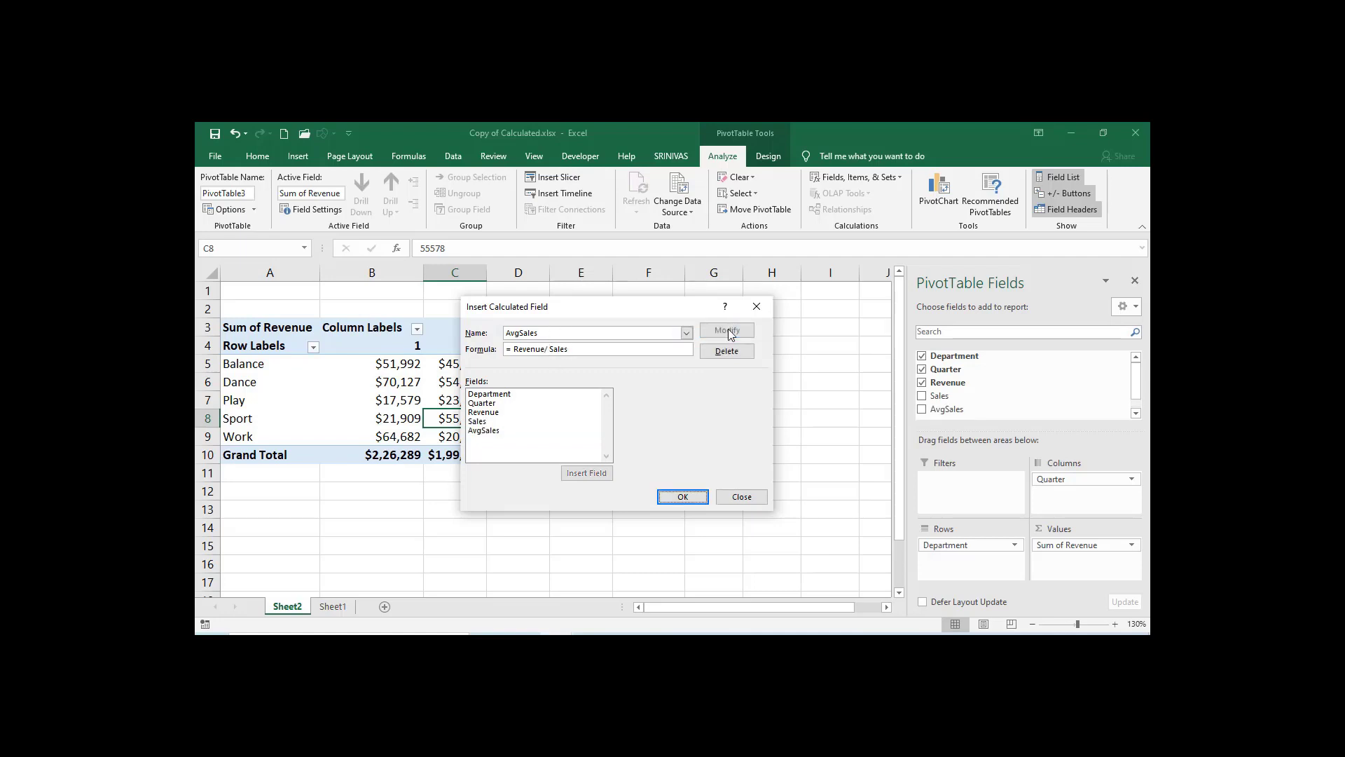
{"action": "left_click", "coordinate": [691, 499]}
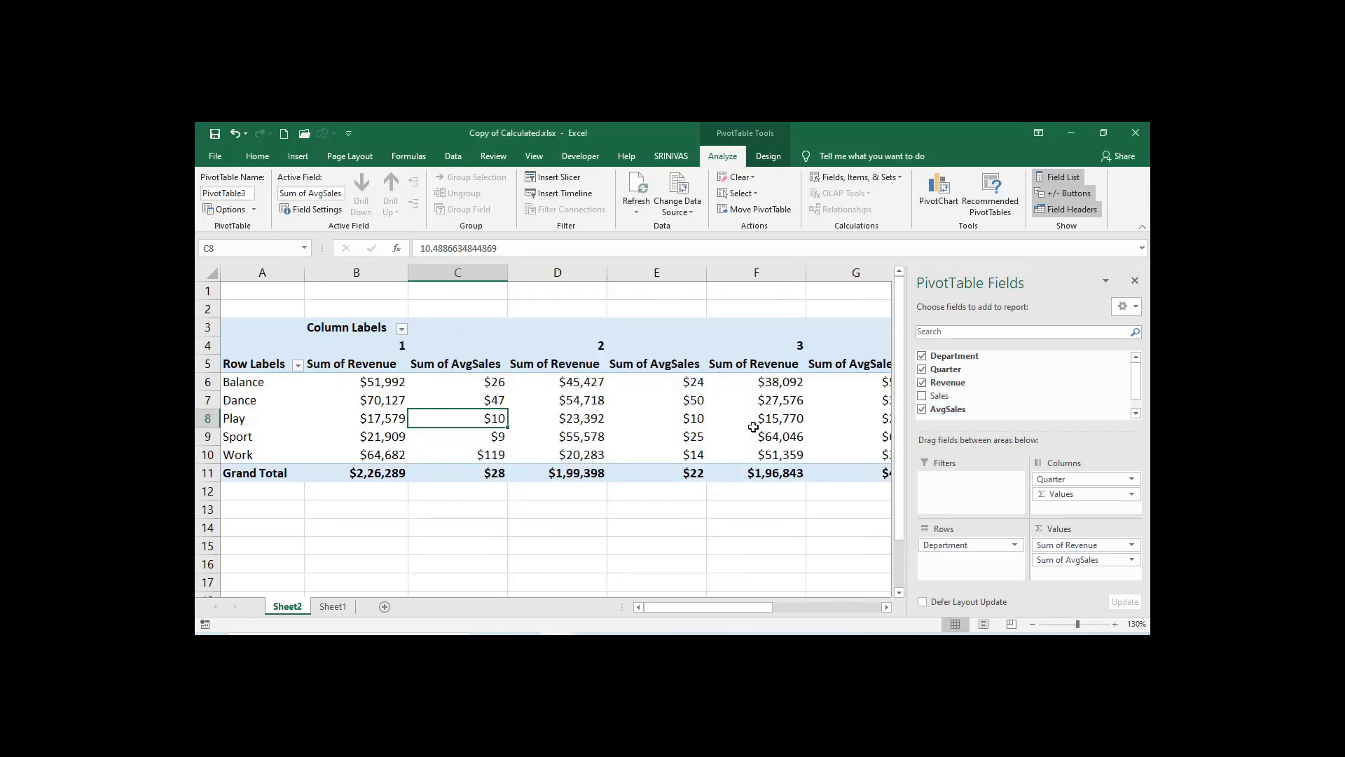
Step: Drag Sum of AvgSales out of the Values area, leaving only Sum of Revenue per quarter
{"action": "mouse_move", "coordinate": [753, 426]}
{"action": "left_click", "coordinate": [440, 365]}
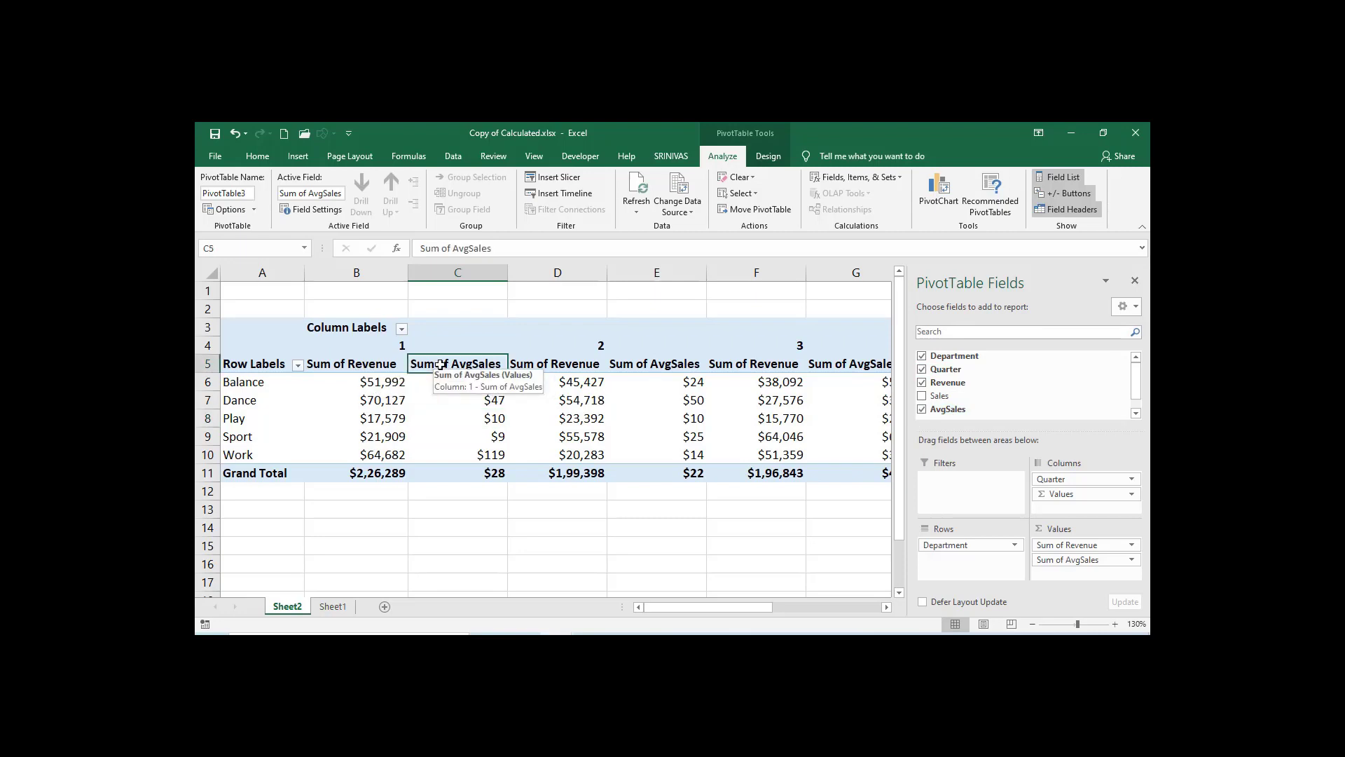
{"action": "left_click", "coordinate": [553, 367]}
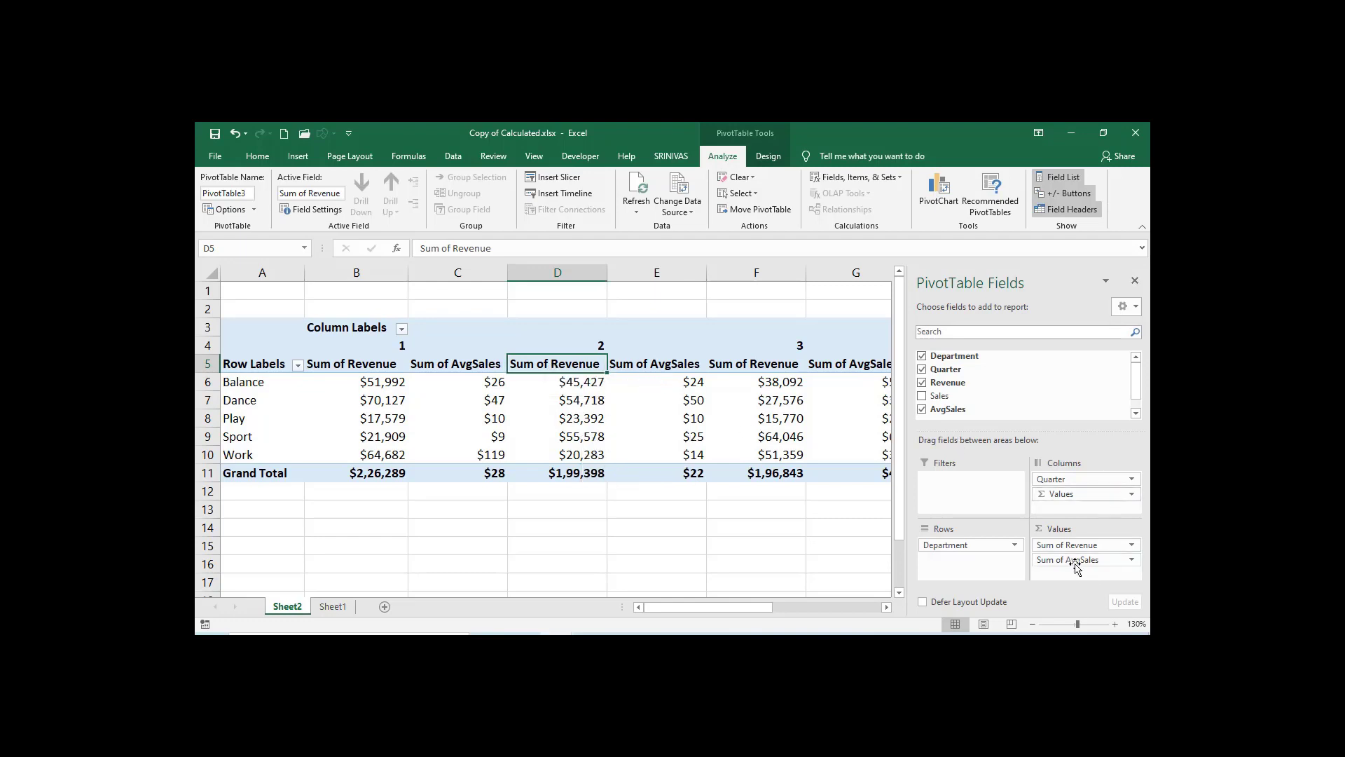
{"action": "left_click_drag", "start_coordinate": [1075, 566], "coordinate": [1015, 385]}
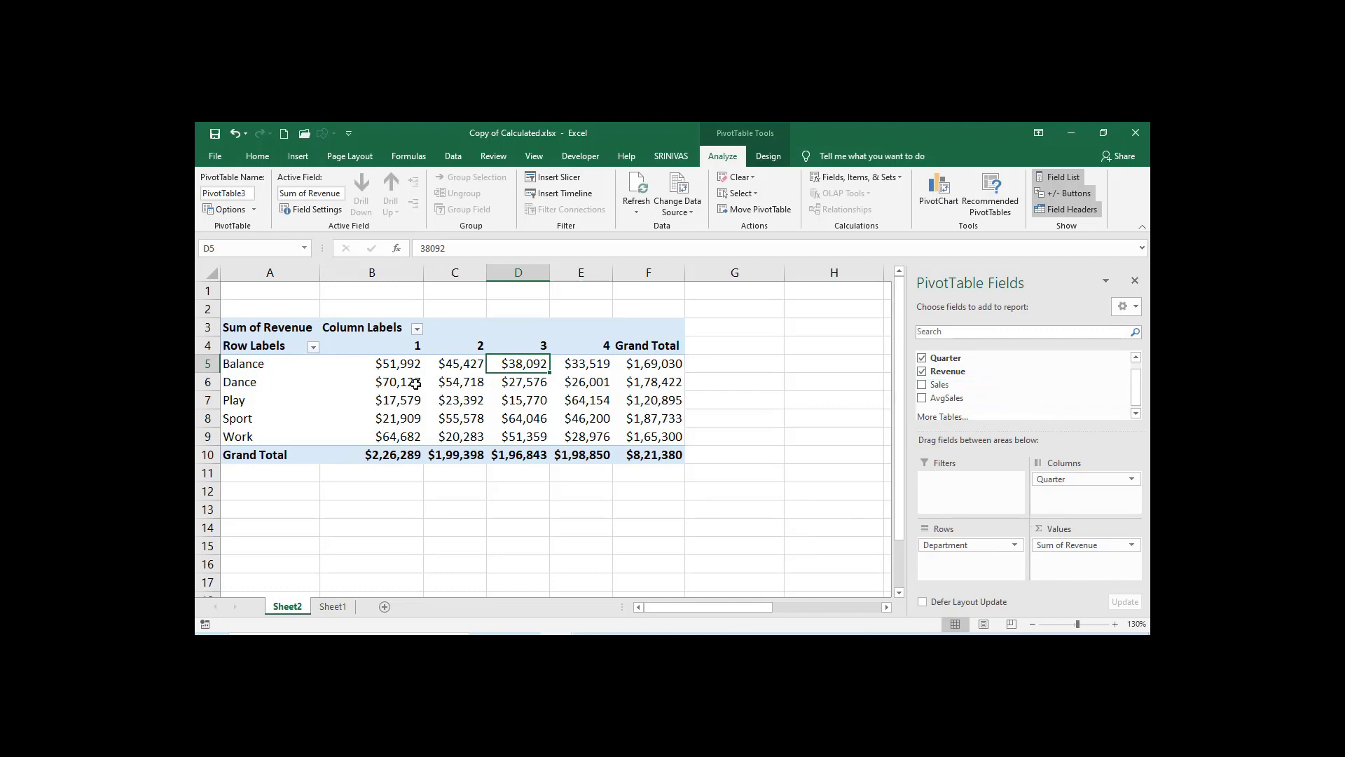
Step: Switch to the SALES REPORT.xlsx workbook with its Sales Data sheet
{"action": "left_click", "coordinate": [514, 384]}
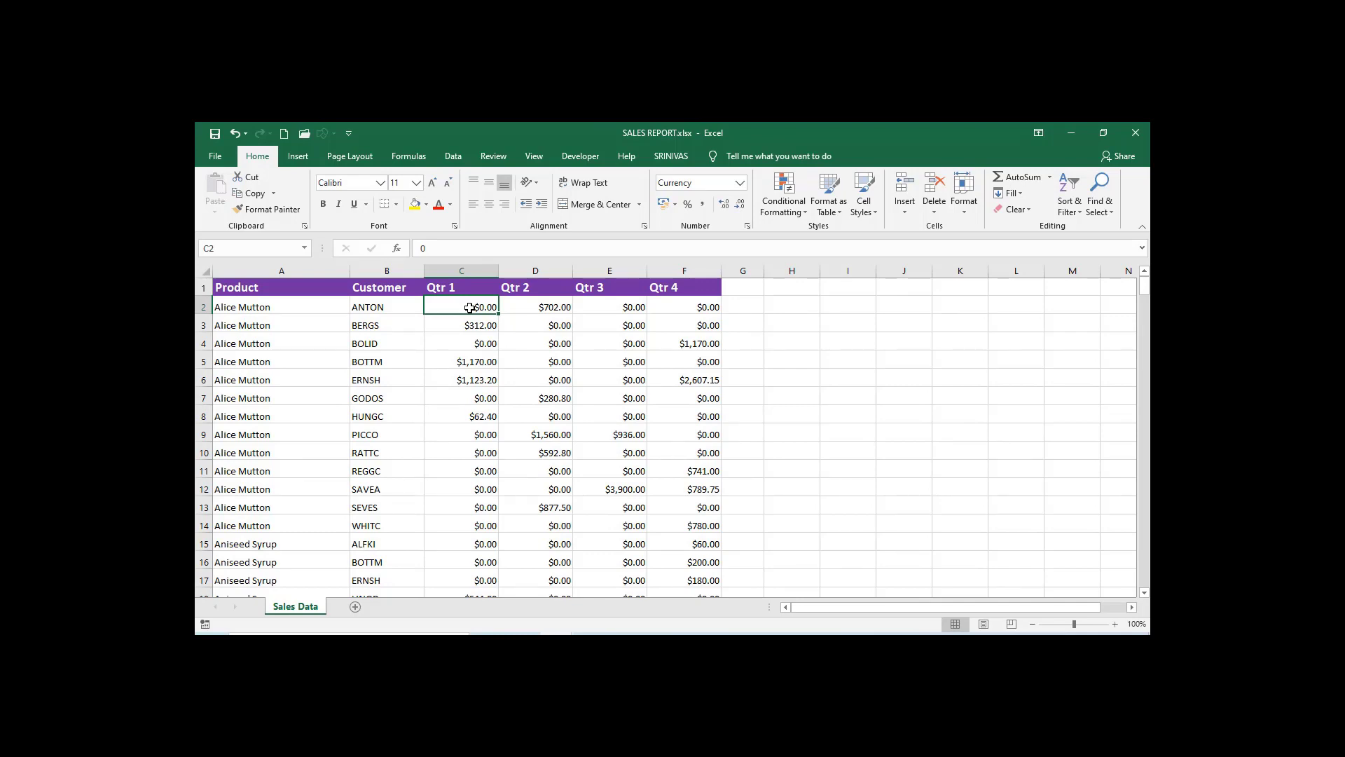
Step: Insert a PivotTable from the Sales Data range onto a new worksheet
{"action": "left_click", "coordinate": [464, 356]}
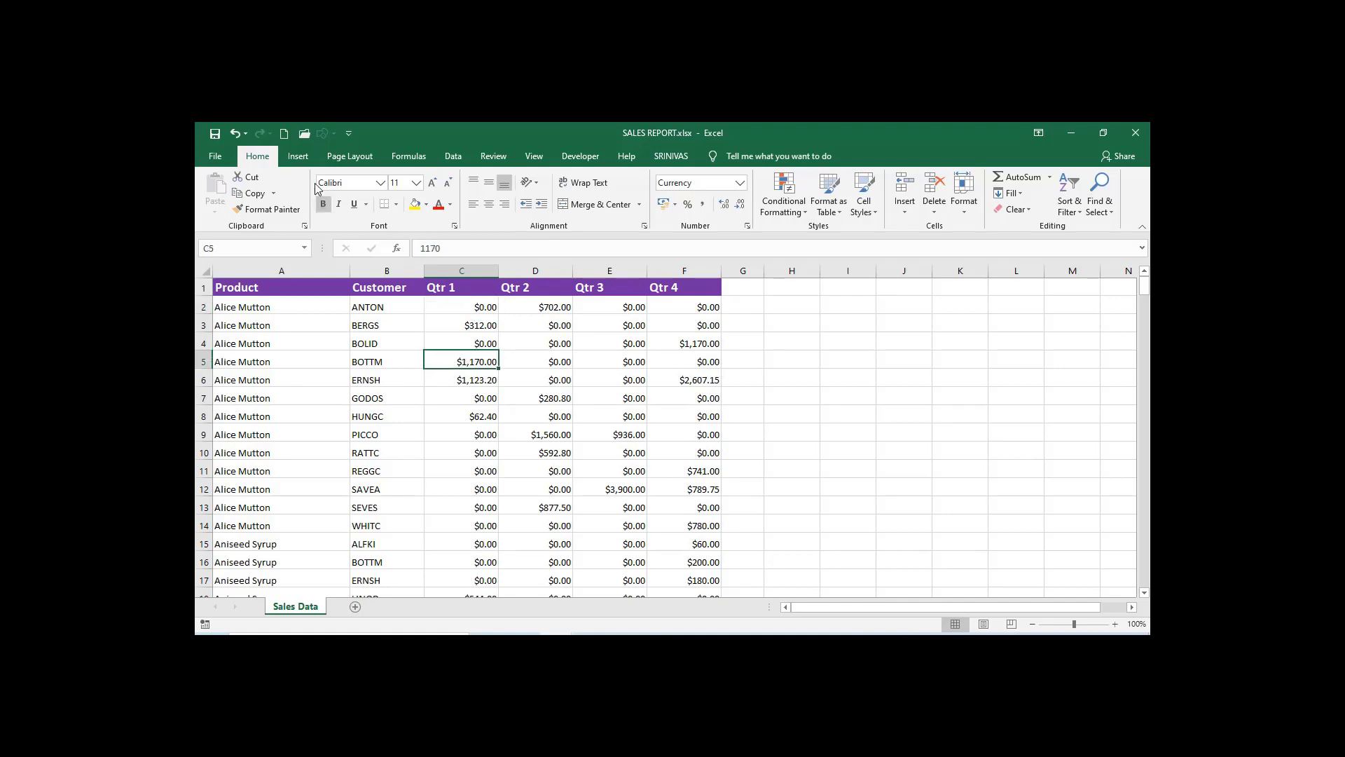
{"action": "left_click", "coordinate": [302, 161]}
{"action": "left_click", "coordinate": [221, 193]}
{"action": "left_click", "coordinate": [646, 507]}
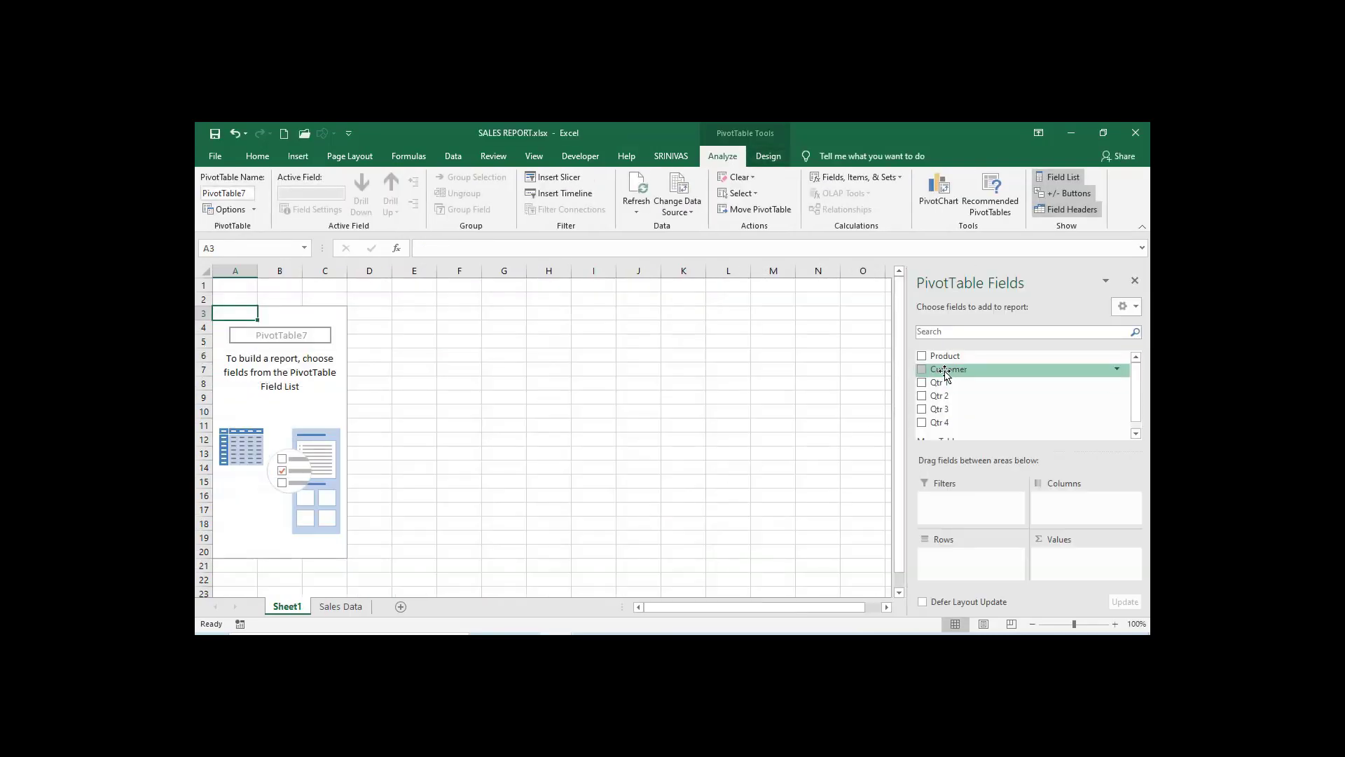
Step: Place Product in Rows and Qtr 1 and Qtr 2 as summed values in PivotTable7
{"action": "left_click_drag", "start_coordinate": [946, 357], "coordinate": [970, 557]}
{"action": "left_click_drag", "start_coordinate": [939, 381], "coordinate": [1056, 572]}
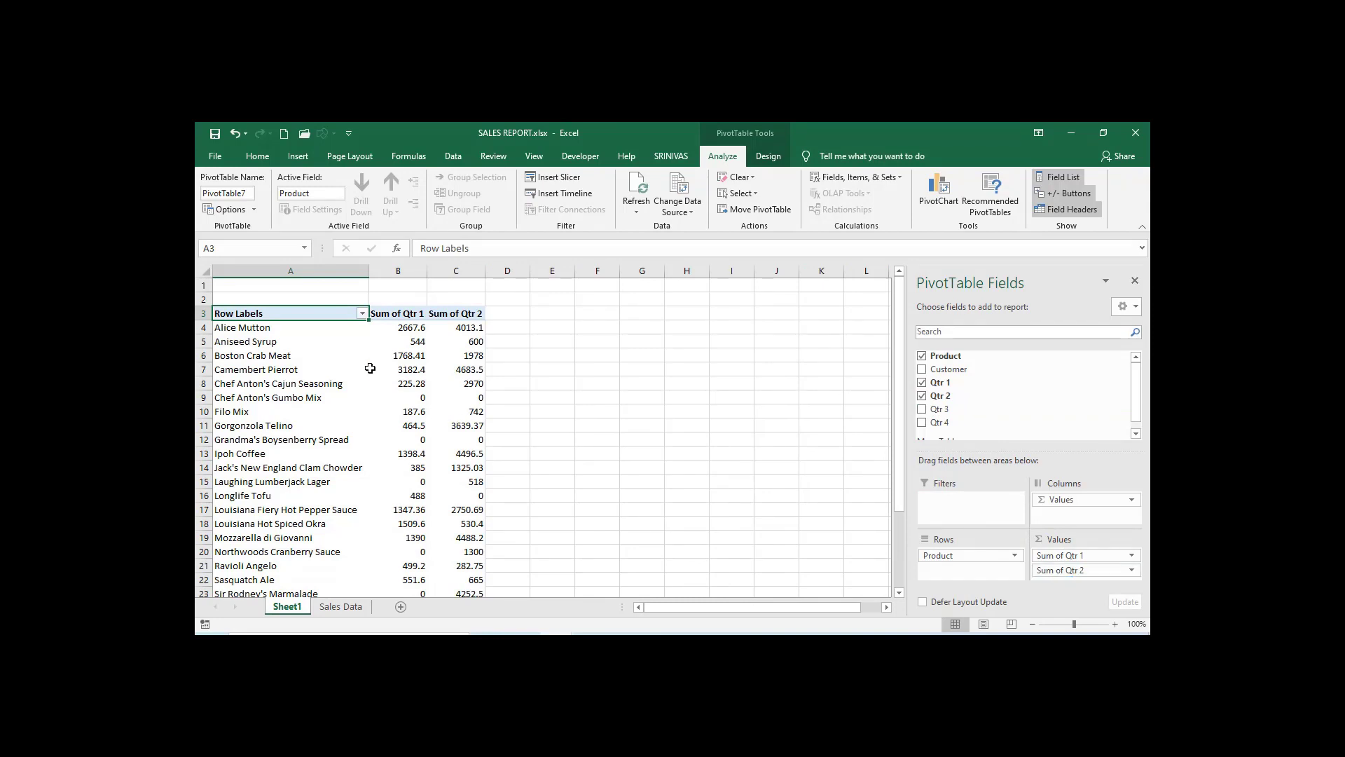
{"action": "left_click", "coordinate": [371, 368]}
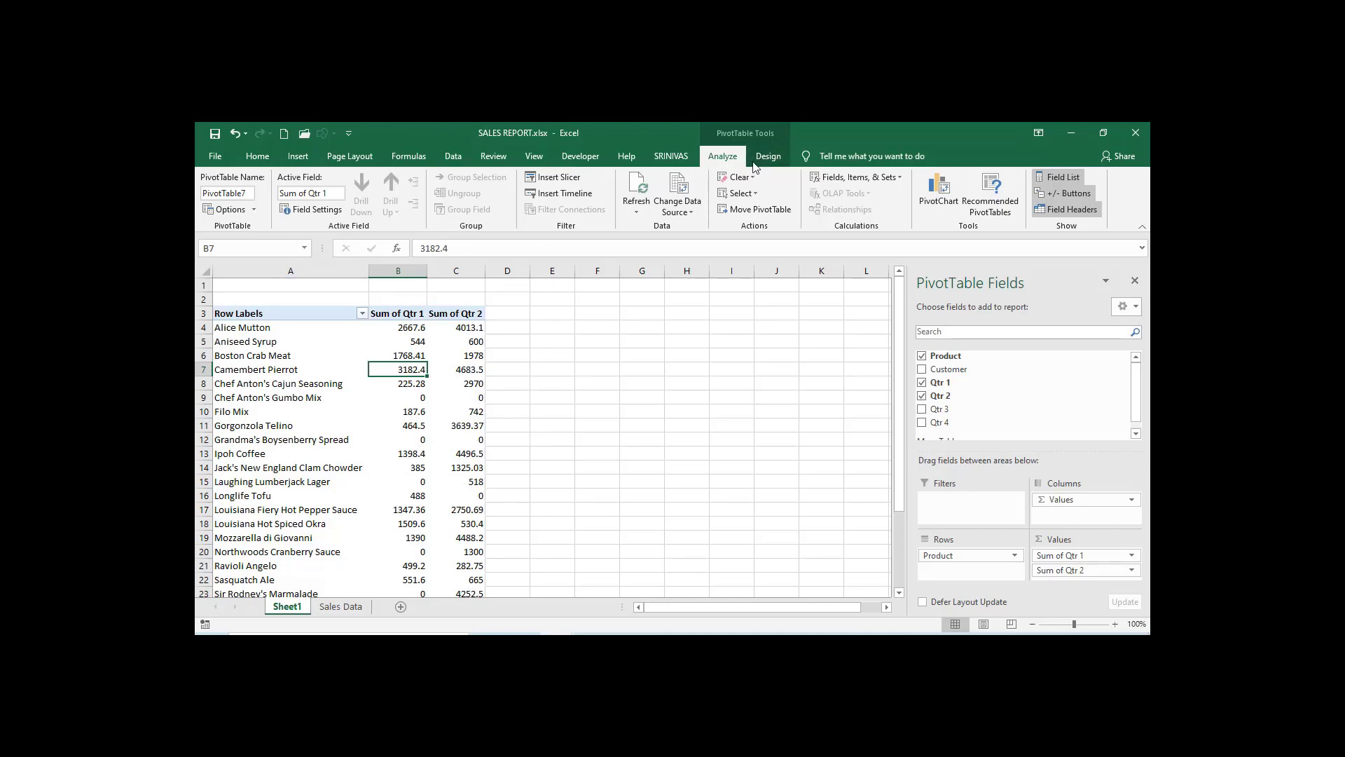
Step: Choose Fields, Items, & Sets > Calculated Field for PivotTable7
{"action": "left_click", "coordinate": [856, 179]}
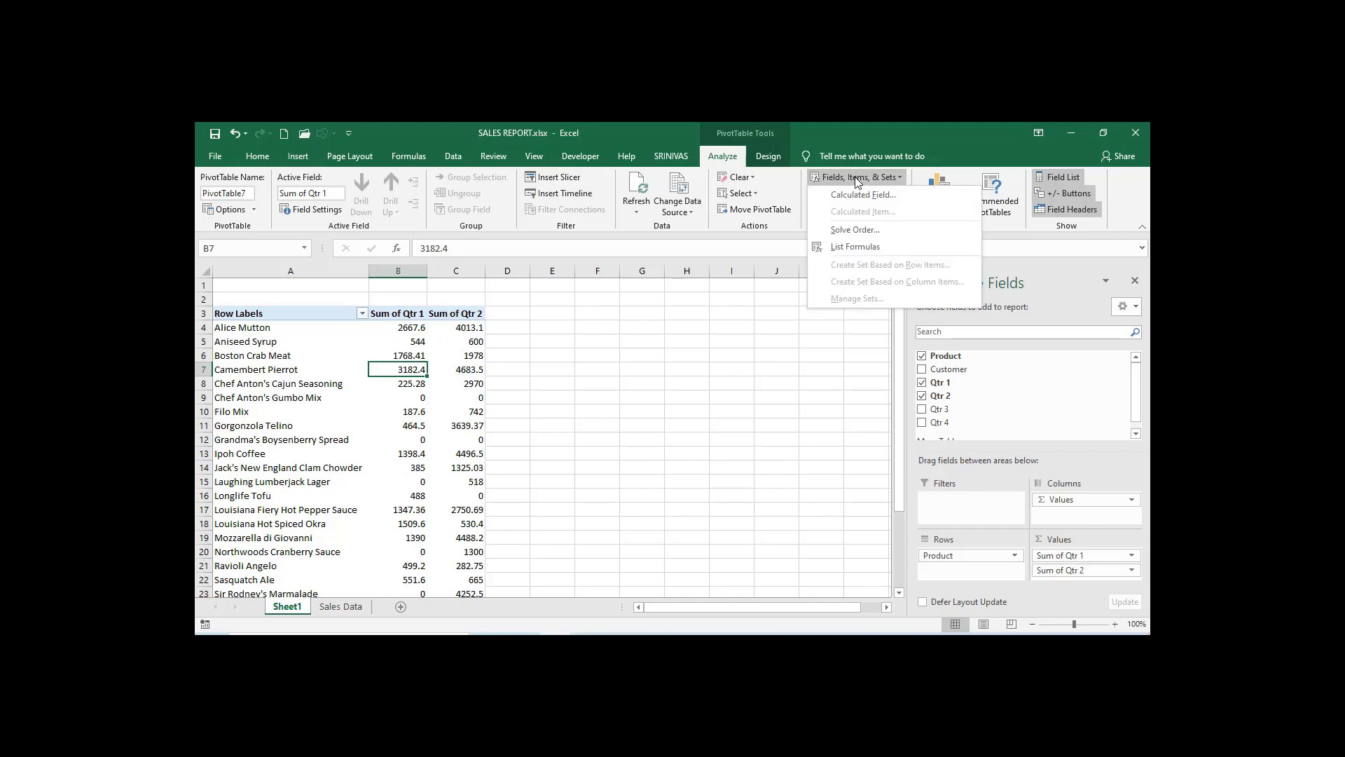
{"action": "left_click", "coordinate": [848, 200]}
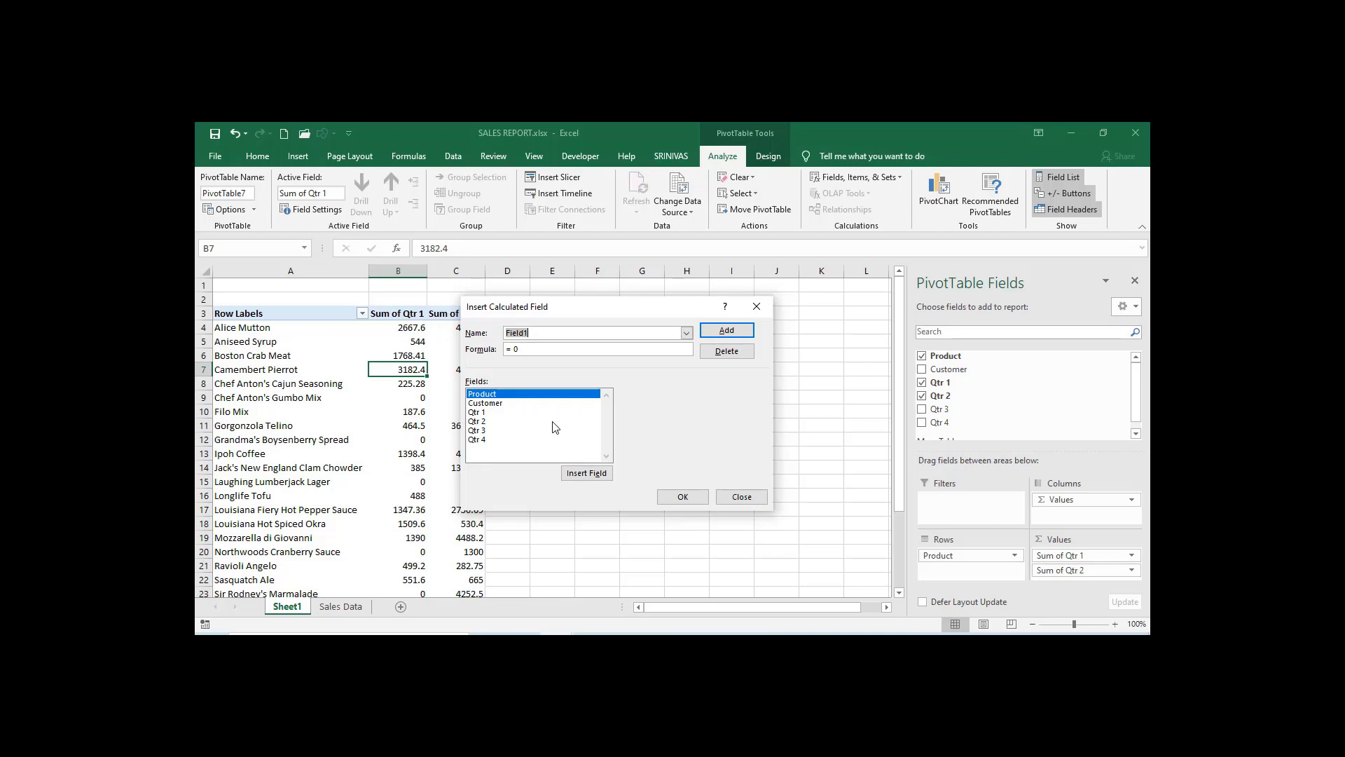
Step: Name the calculated field QTRS and start its formula with 'Qtr 1'+'Qtr 2'
{"action": "key", "text": "BackSpace"}
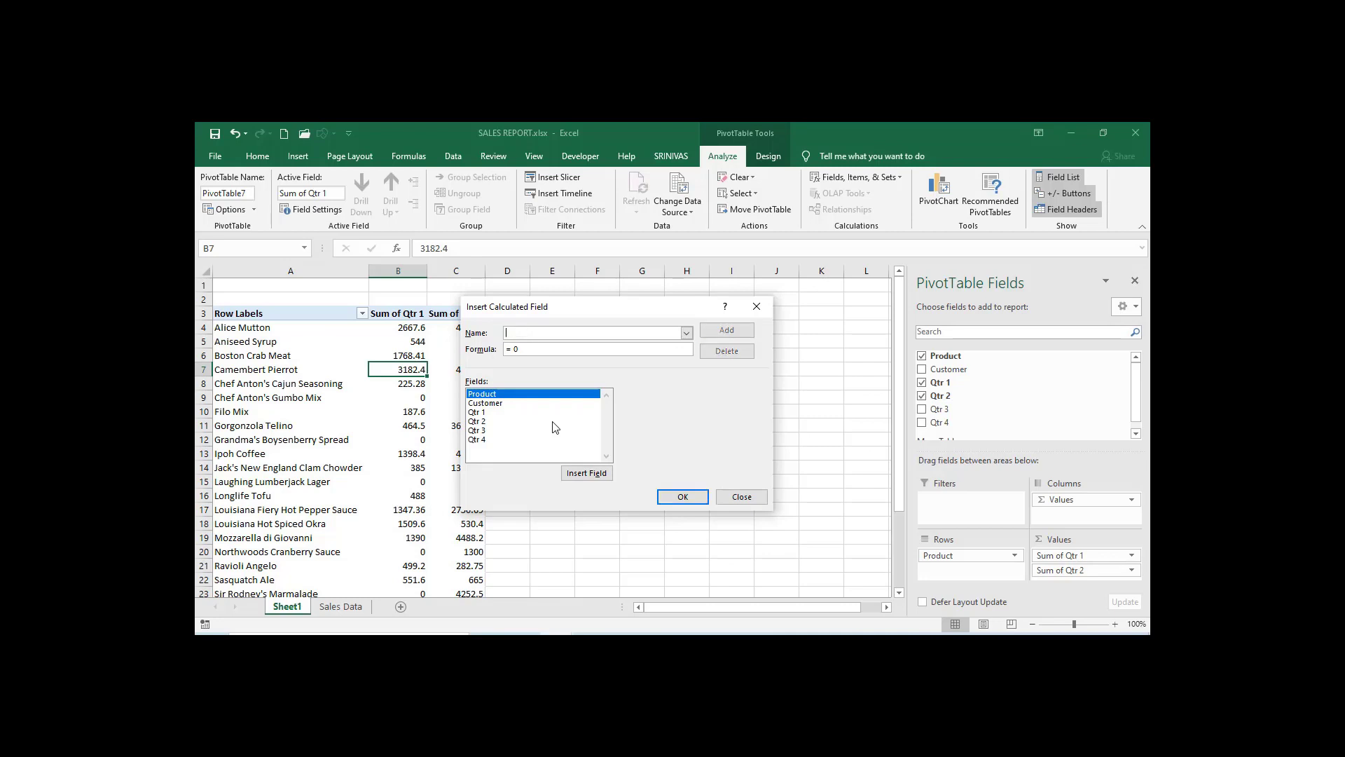
{"action": "type", "text": "QTRS"}
{"action": "left_click", "coordinate": [545, 349]}
{"action": "key", "text": "BackSpace"}
{"action": "key", "text": "BackSpace"}
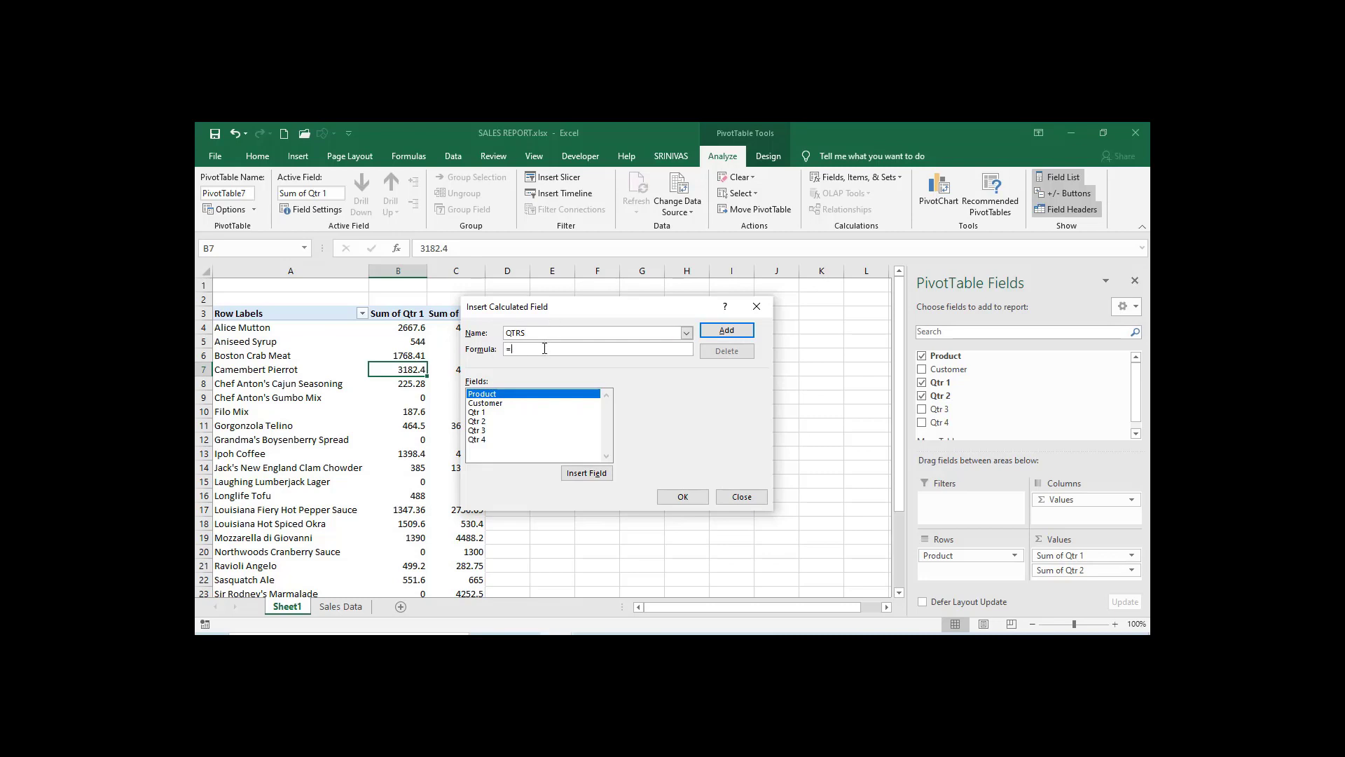
{"action": "left_click", "coordinate": [481, 413]}
{"action": "left_click", "coordinate": [578, 474]}
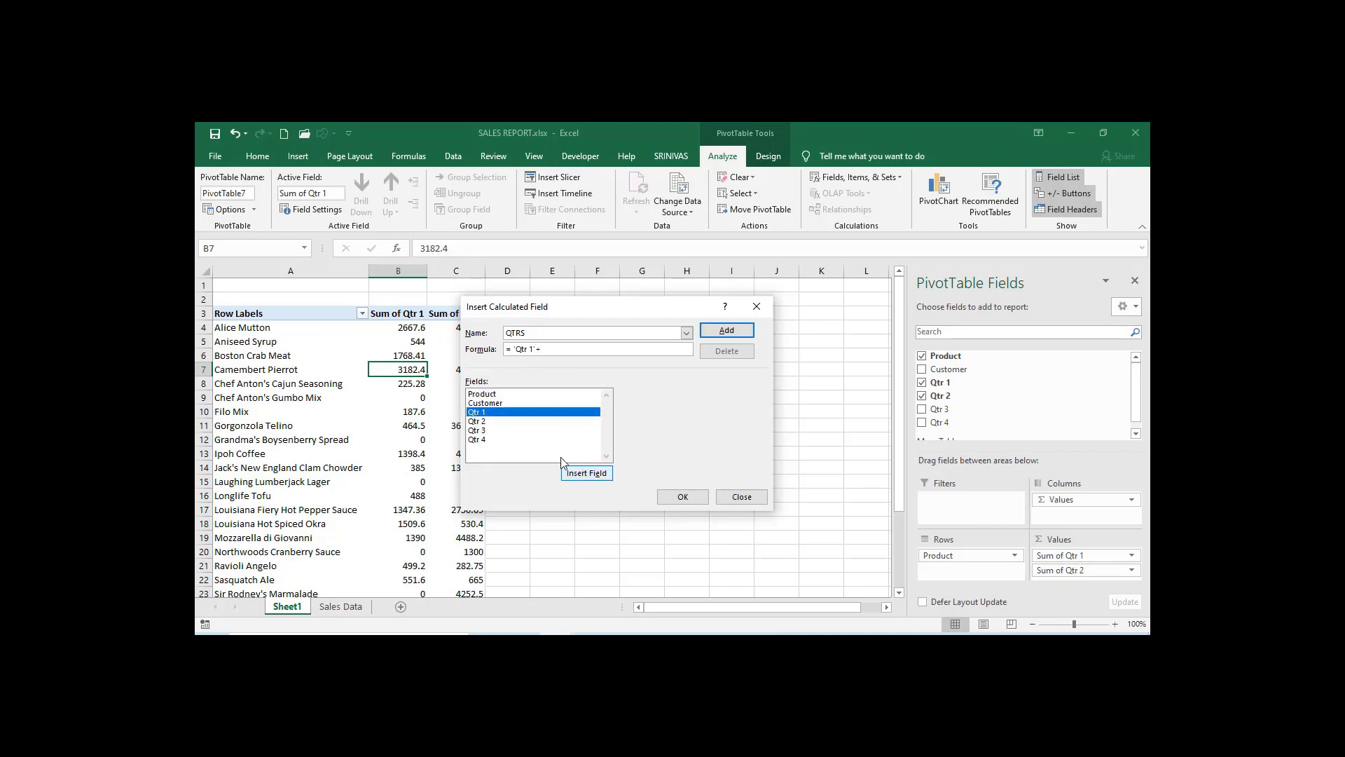
{"action": "left_click", "coordinate": [482, 423]}
{"action": "left_click", "coordinate": [576, 475]}
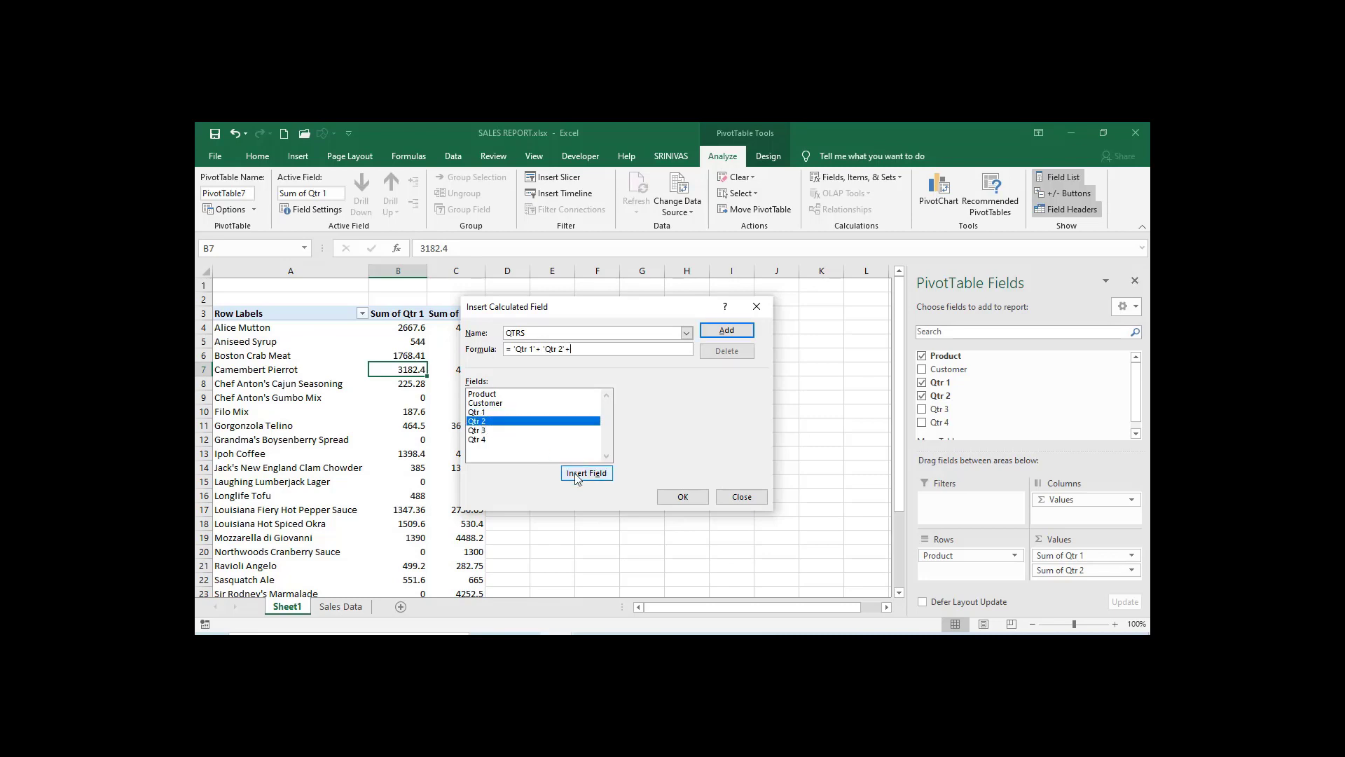
Step: Finish the formula with 'Qtr 3'+'Qtr 4' and add QTRS to the pivot
{"action": "left_click", "coordinate": [483, 432]}
{"action": "left_click", "coordinate": [587, 474]}
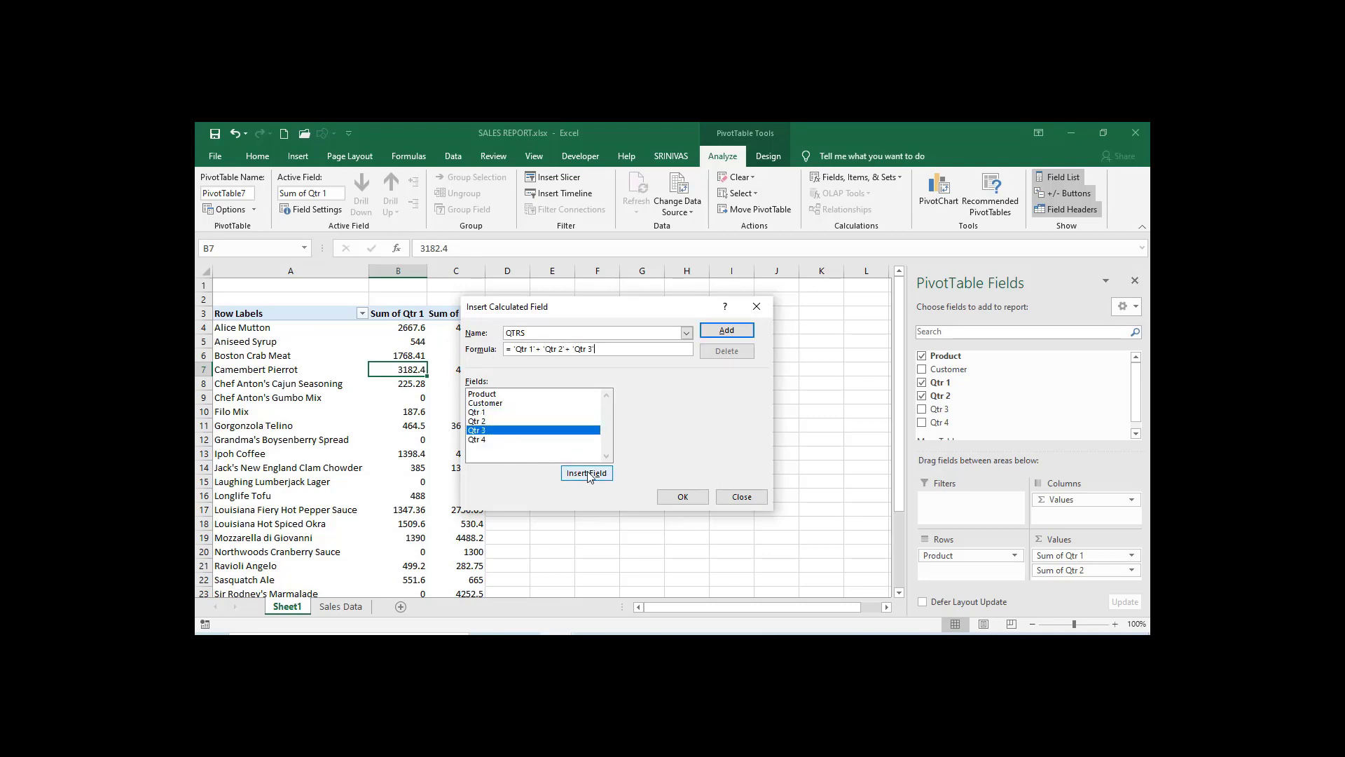
{"action": "left_click", "coordinate": [482, 440]}
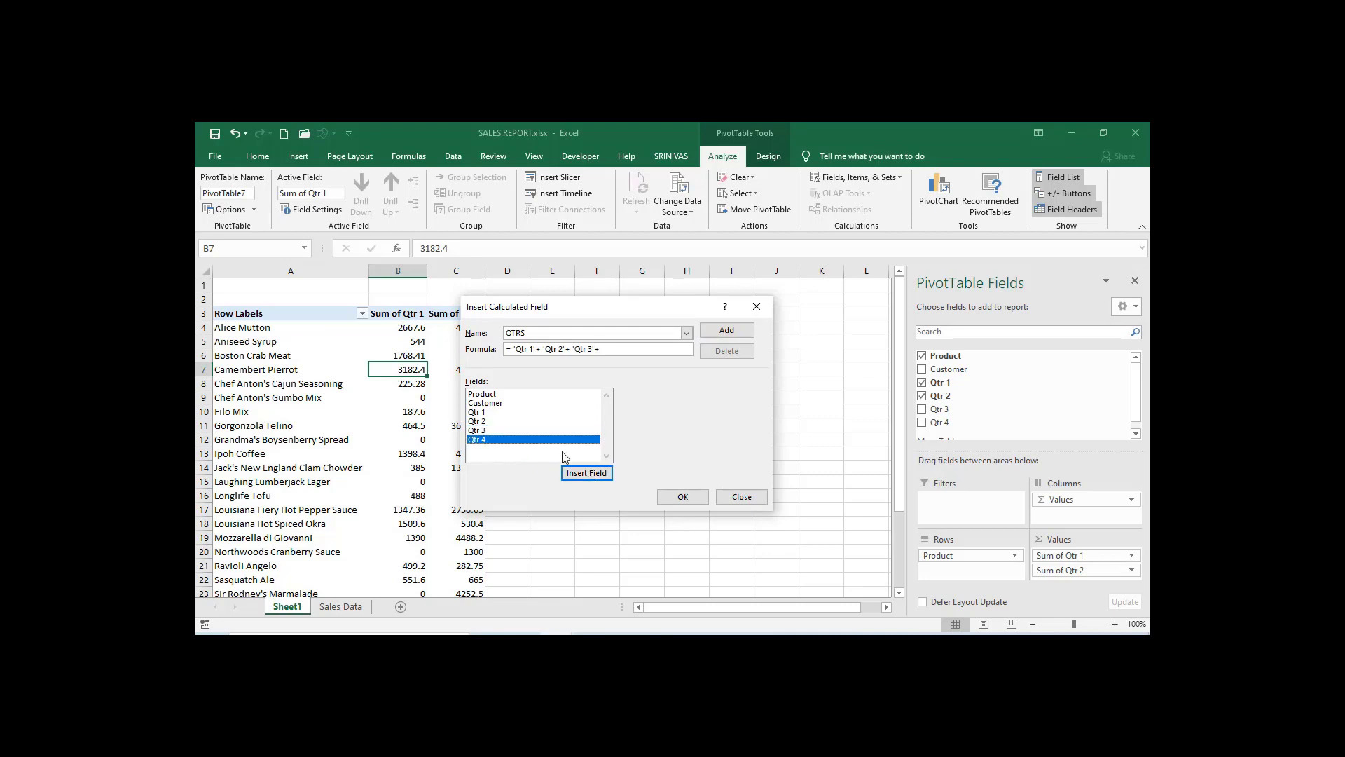
{"action": "left_click", "coordinate": [587, 474]}
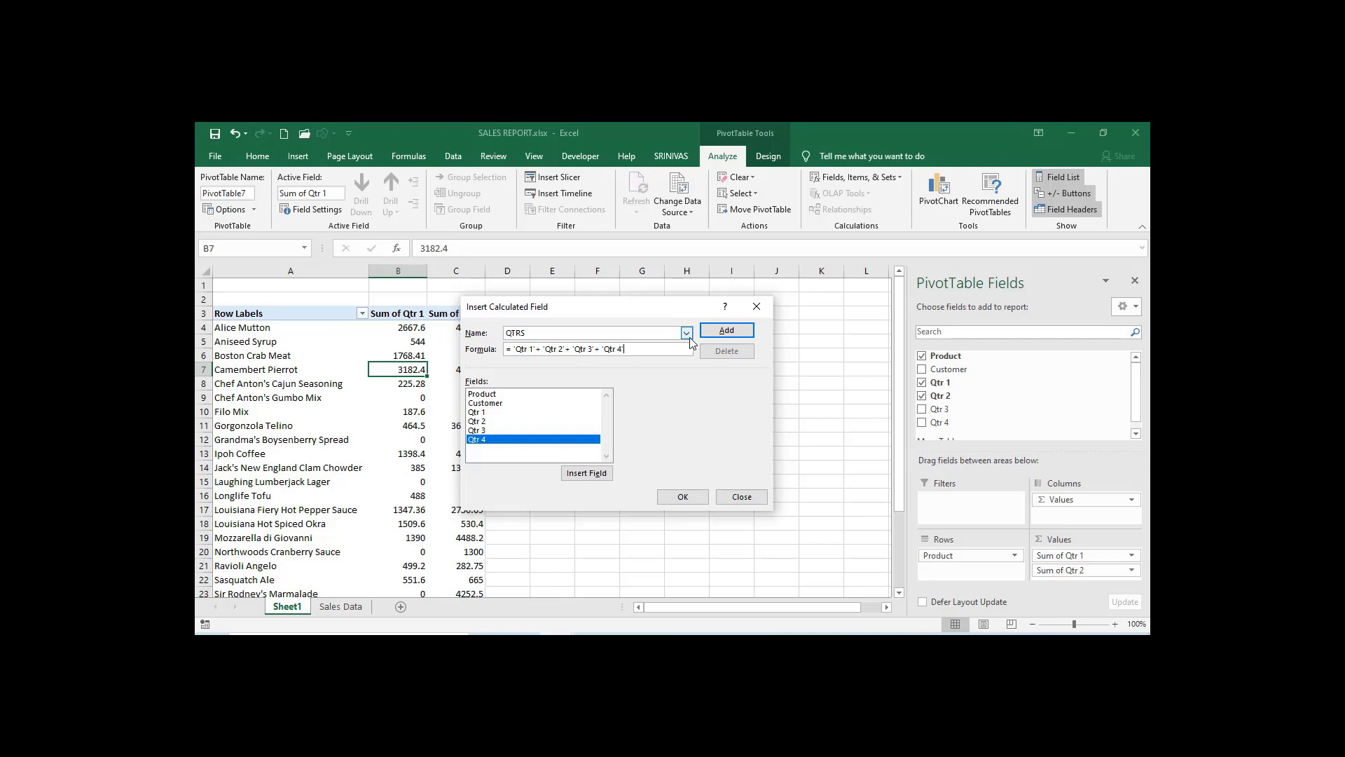
{"action": "left_click", "coordinate": [719, 333]}
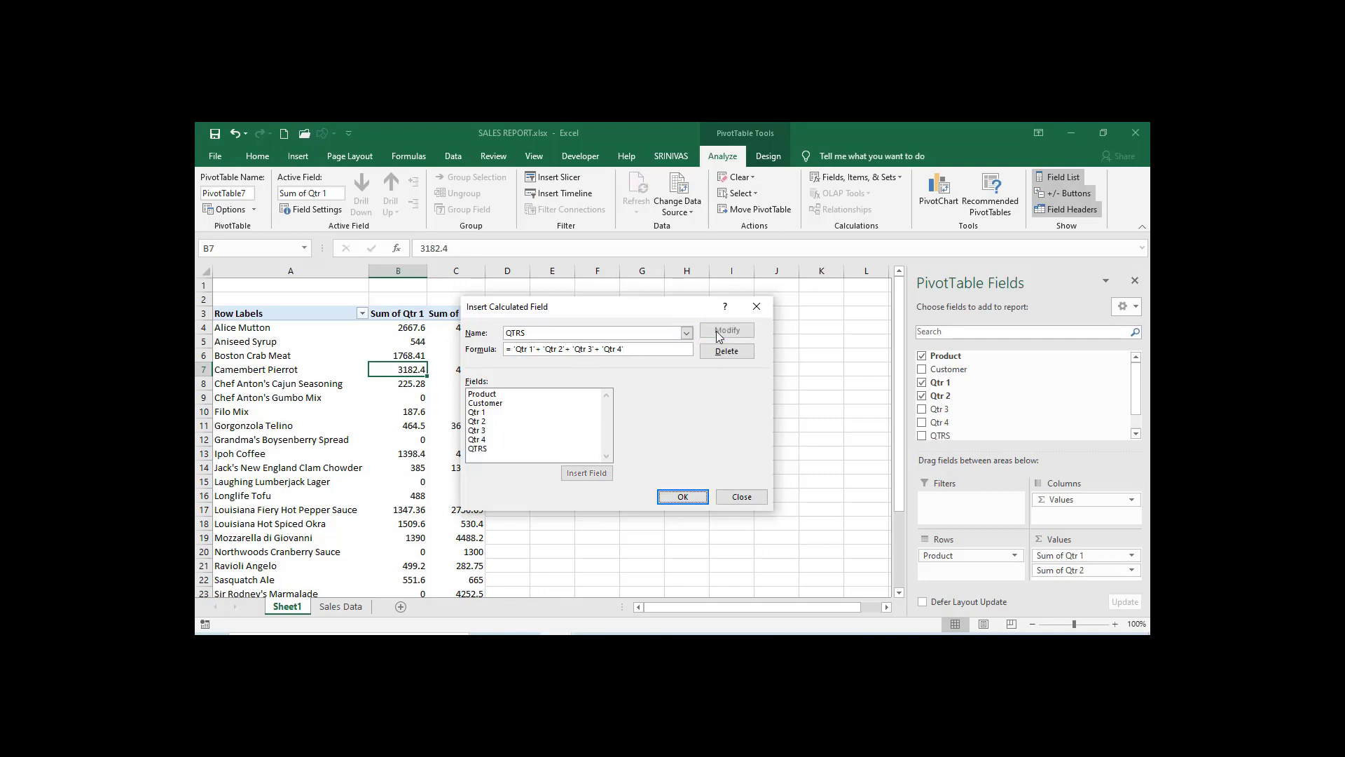
{"action": "left_click", "coordinate": [687, 502]}
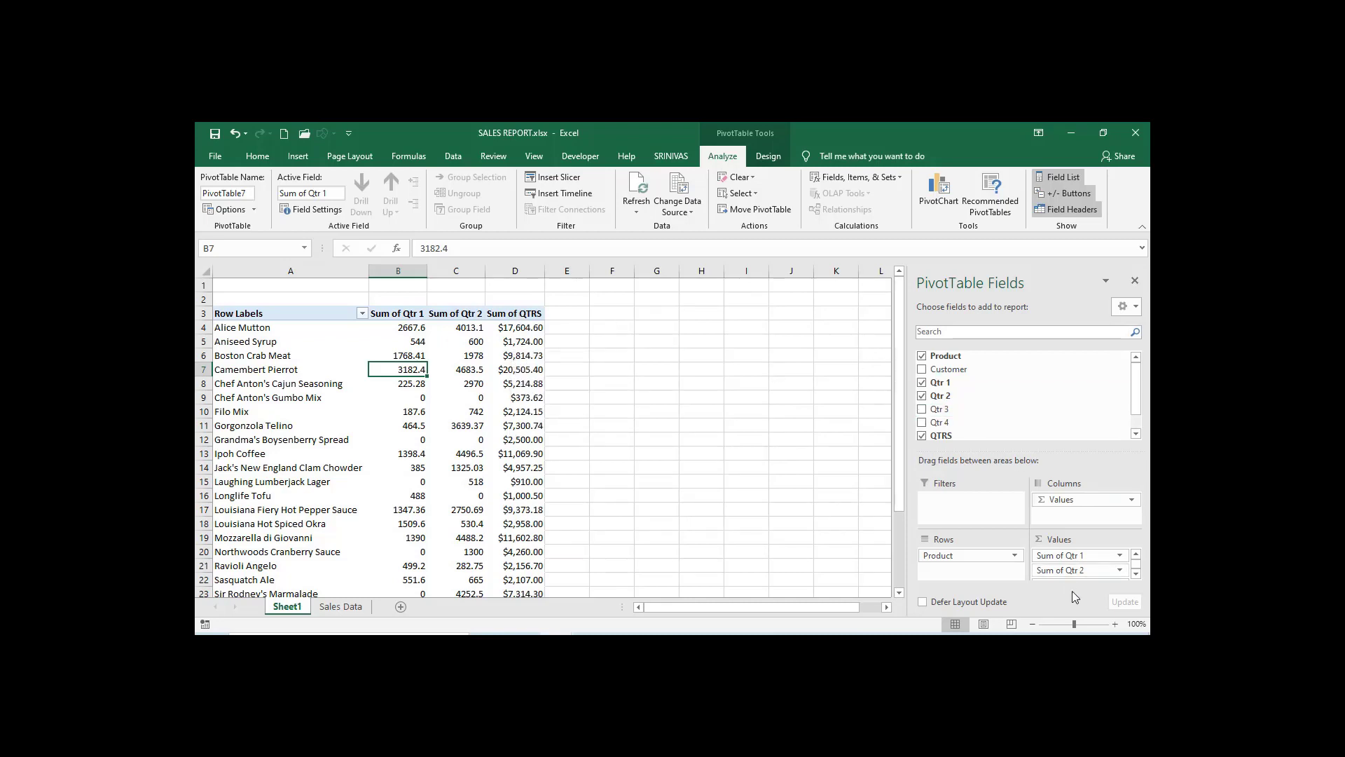
Step: Check Aniseed Syrup's QTRS and Qtr 2 values, then reopen Fields, Items, & Sets
{"action": "left_click", "coordinate": [1135, 573]}
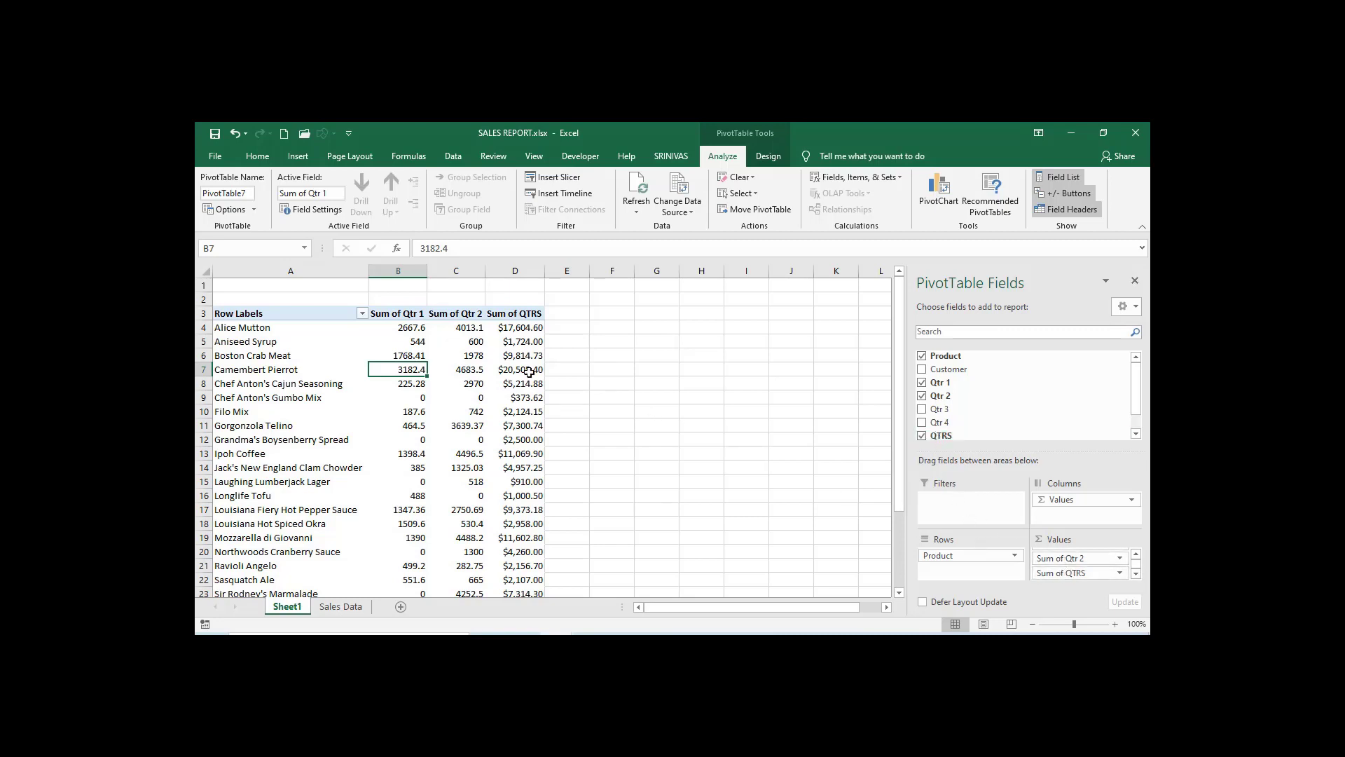
{"action": "left_click", "coordinate": [495, 343]}
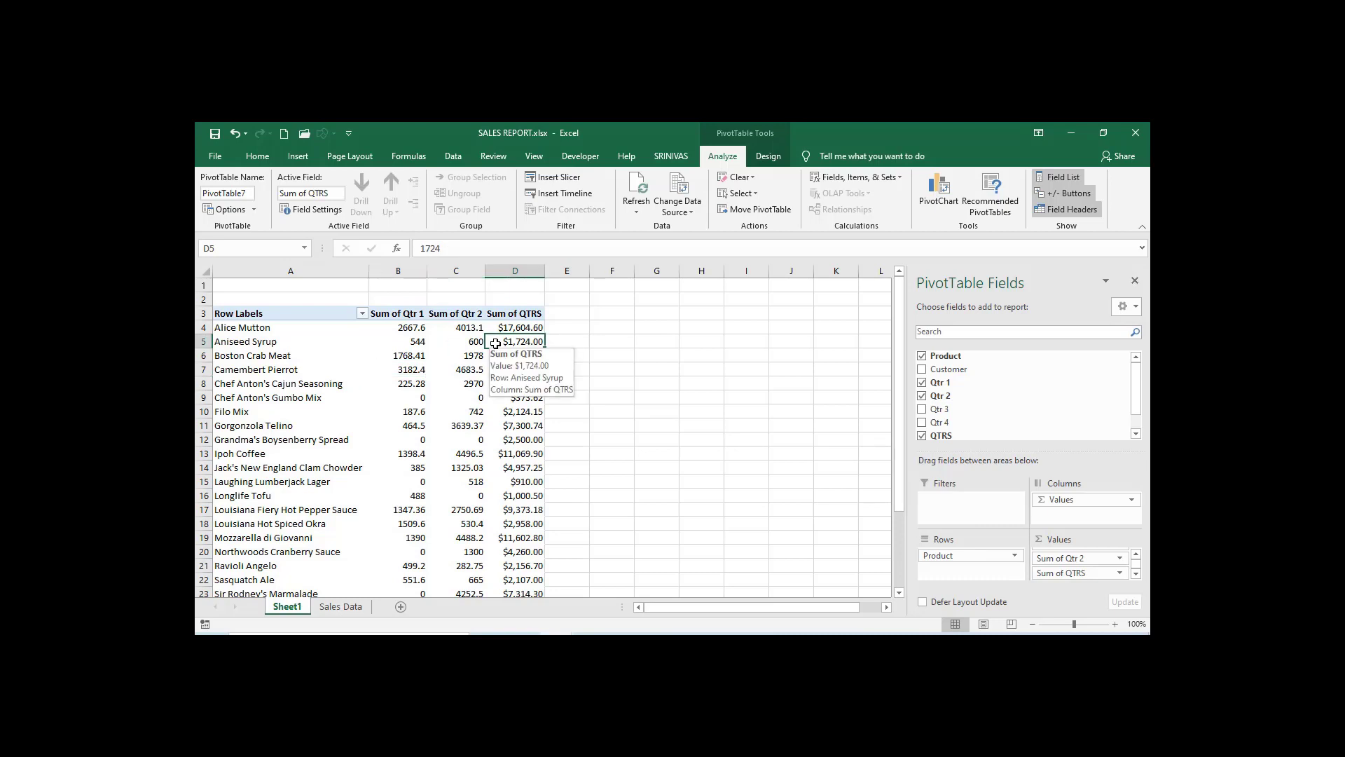
{"action": "left_click", "coordinate": [471, 345]}
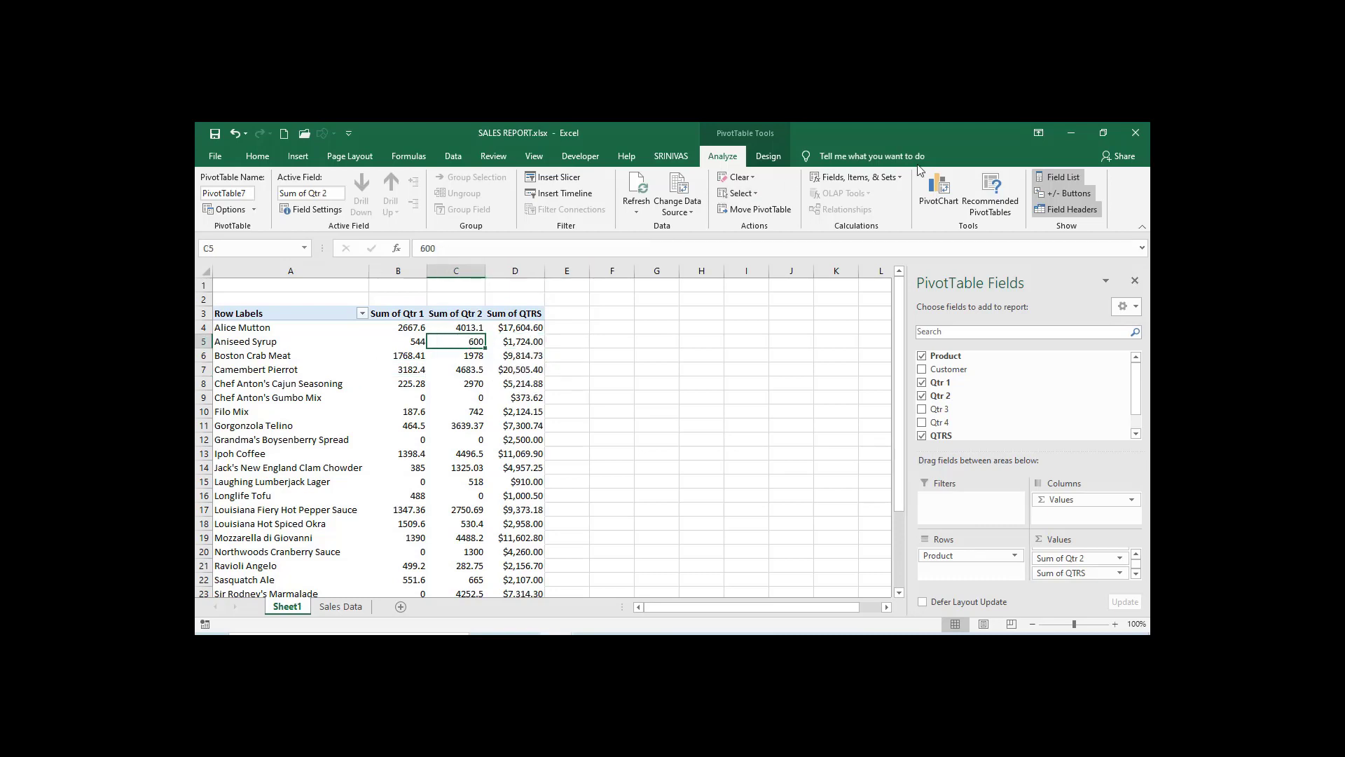
{"action": "left_click", "coordinate": [835, 179]}
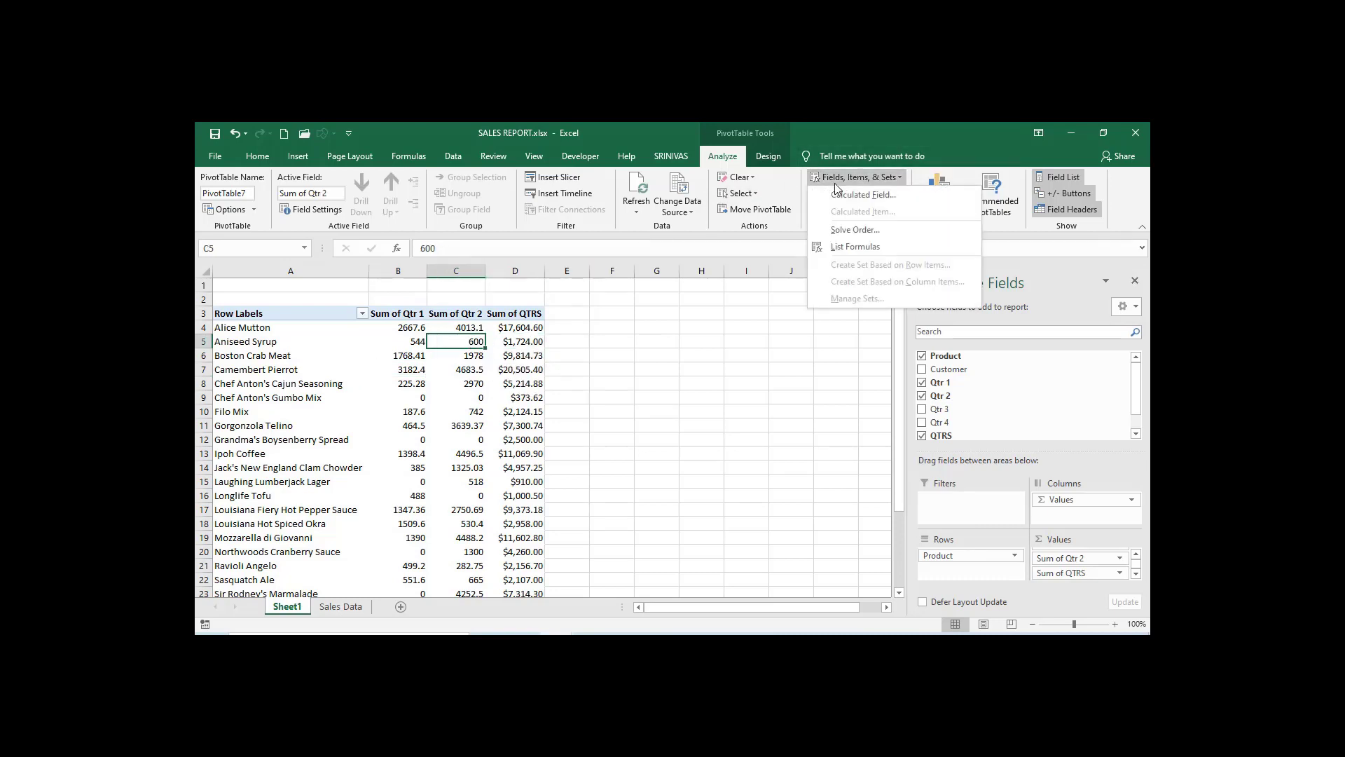
Step: Start another calculated field, then cancel it, leaving PivotTable7 unchanged with its Sum of QTRS column
{"action": "left_click", "coordinate": [842, 195]}
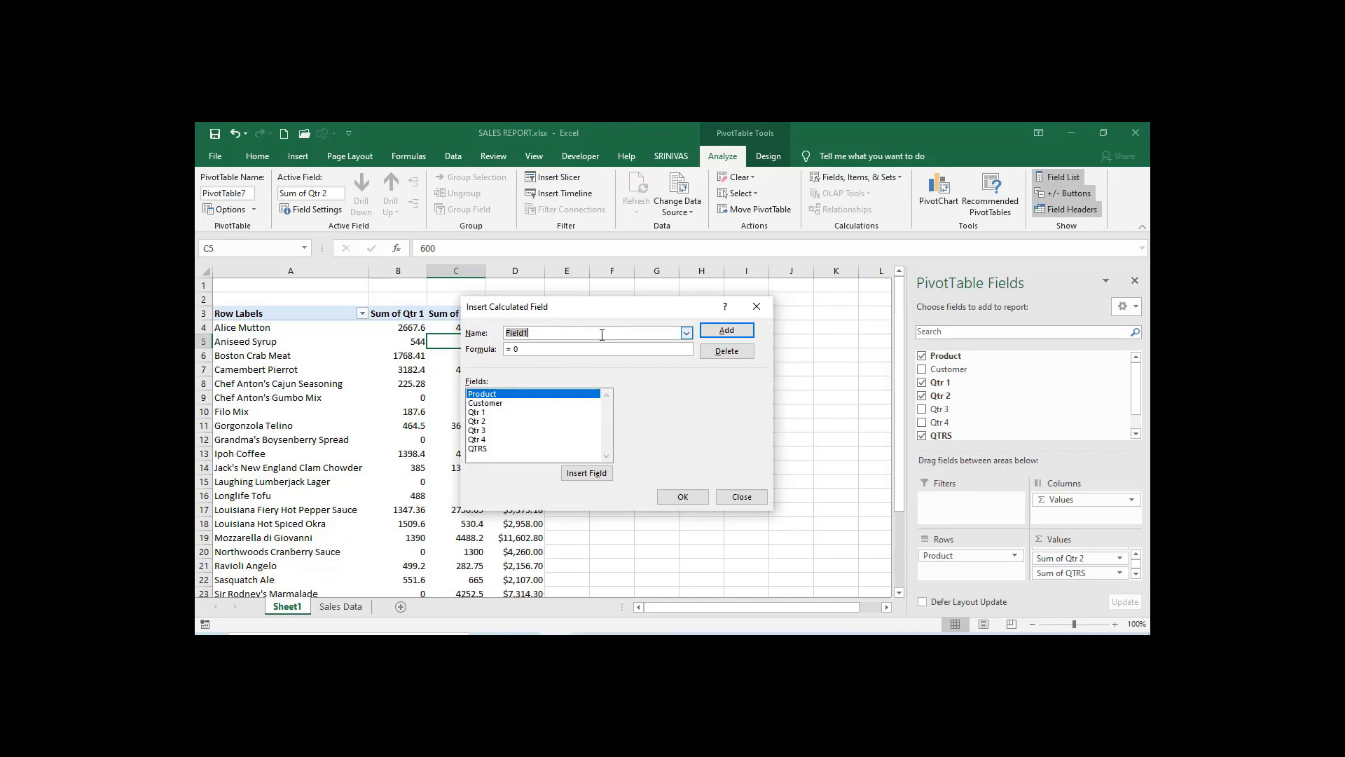
{"action": "key", "text": "Escape"}
{"action": "left_click", "coordinate": [437, 374]}
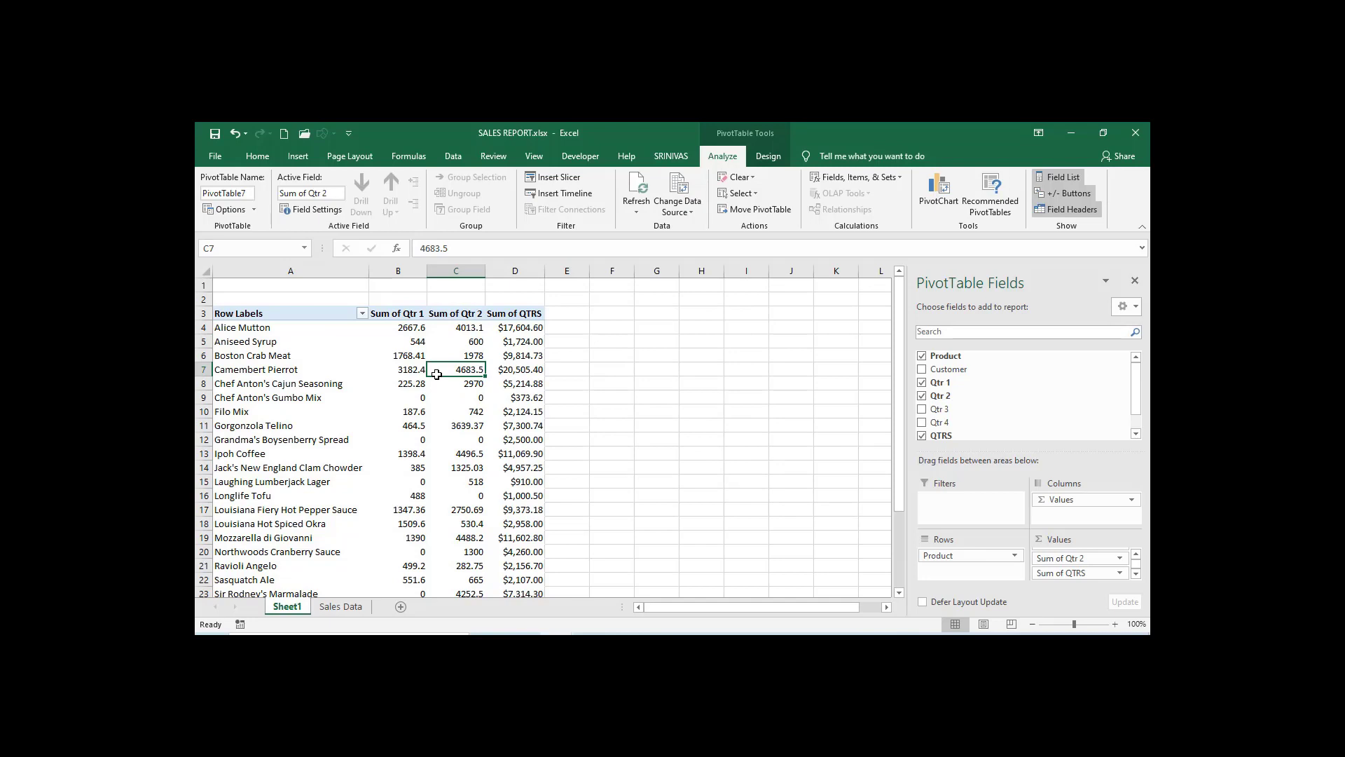